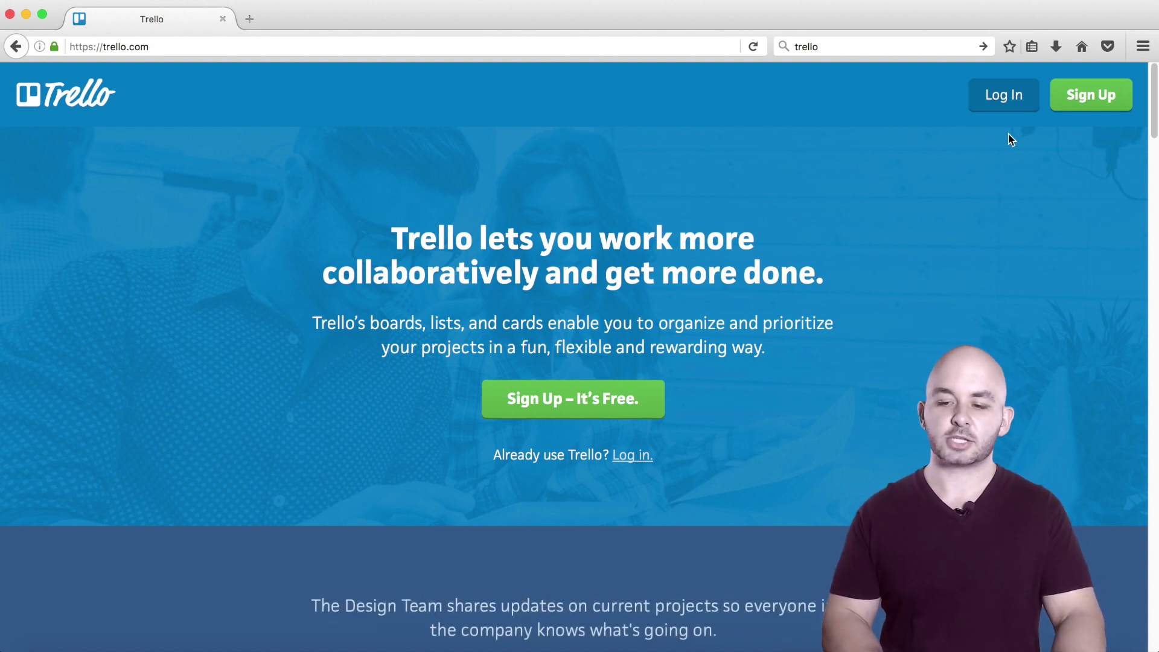
- Switch to the Chrome window showing the empty Deal Funnel board
key("super+Tab")
key("super+Tab")
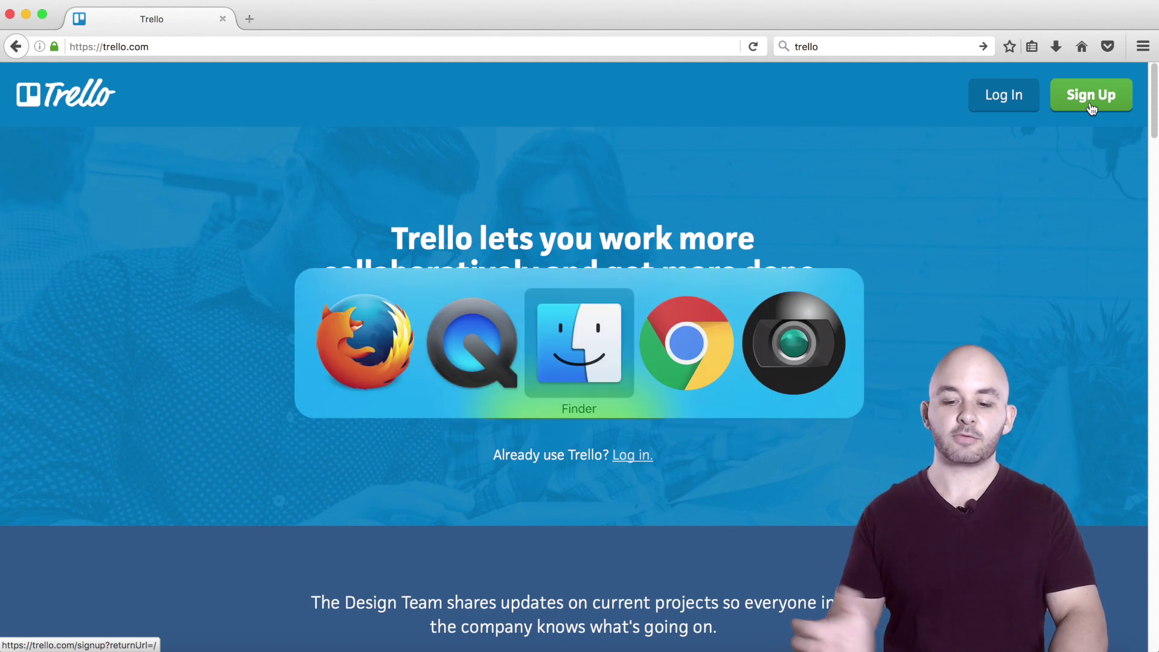
key("super+Tab")
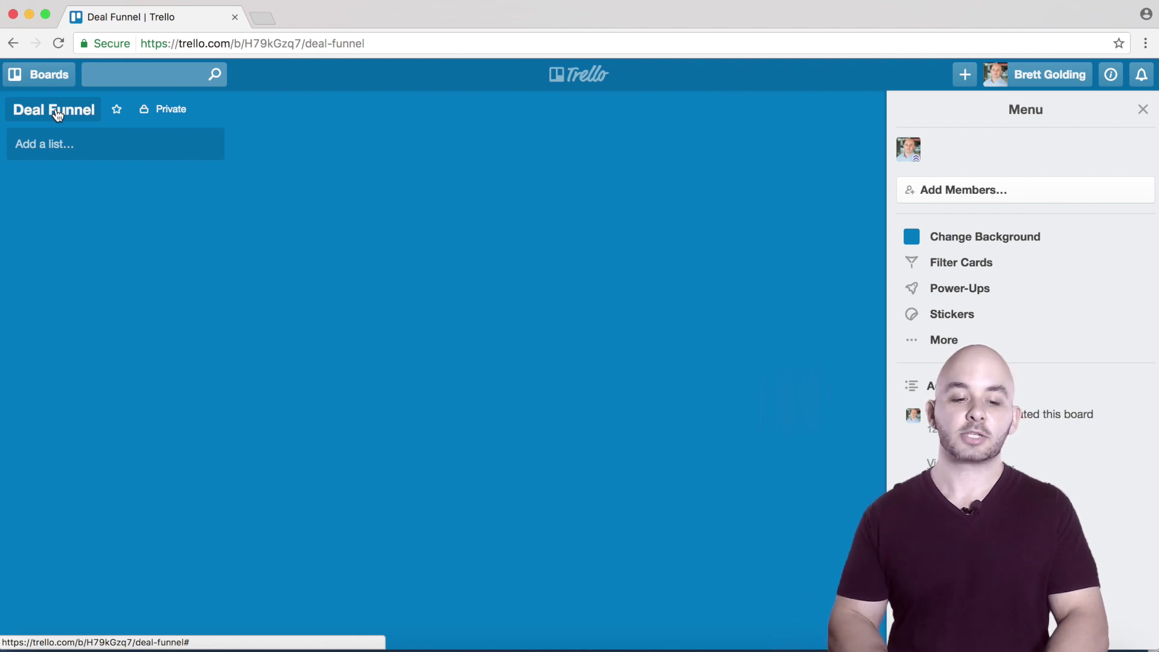
- Create a list named 'New' on the Deal Funnel board
left_click(73, 147)
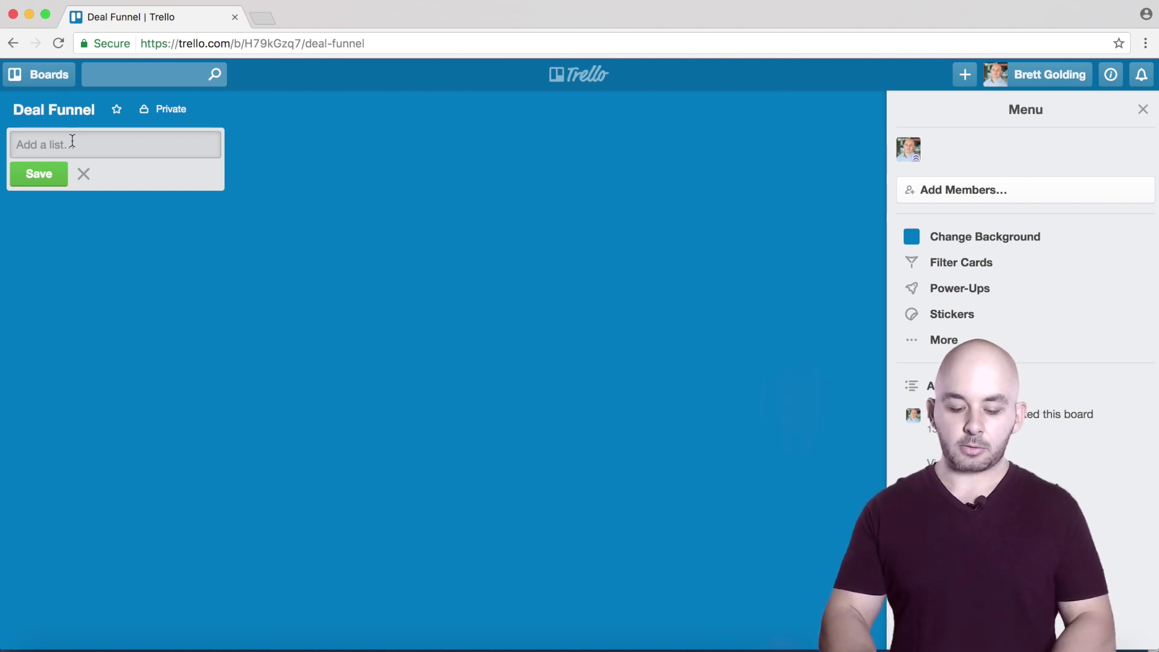
type("New")
key("Return")
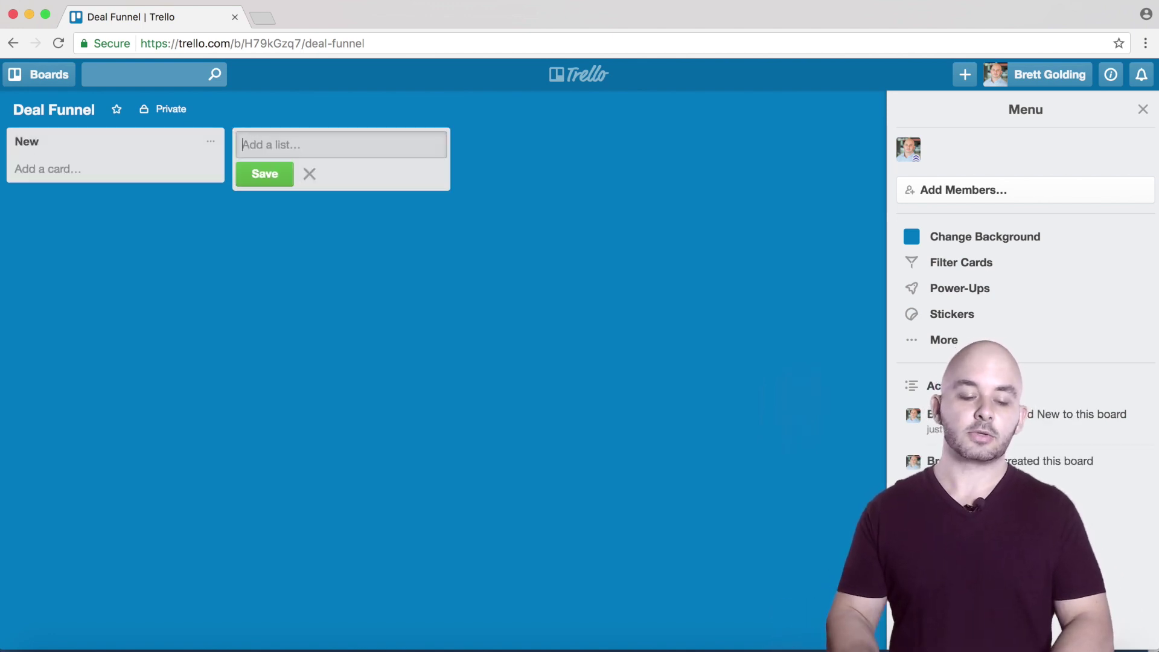
- Add a card with a sample contact's full name to New and close the open forms
left_click(47, 172)
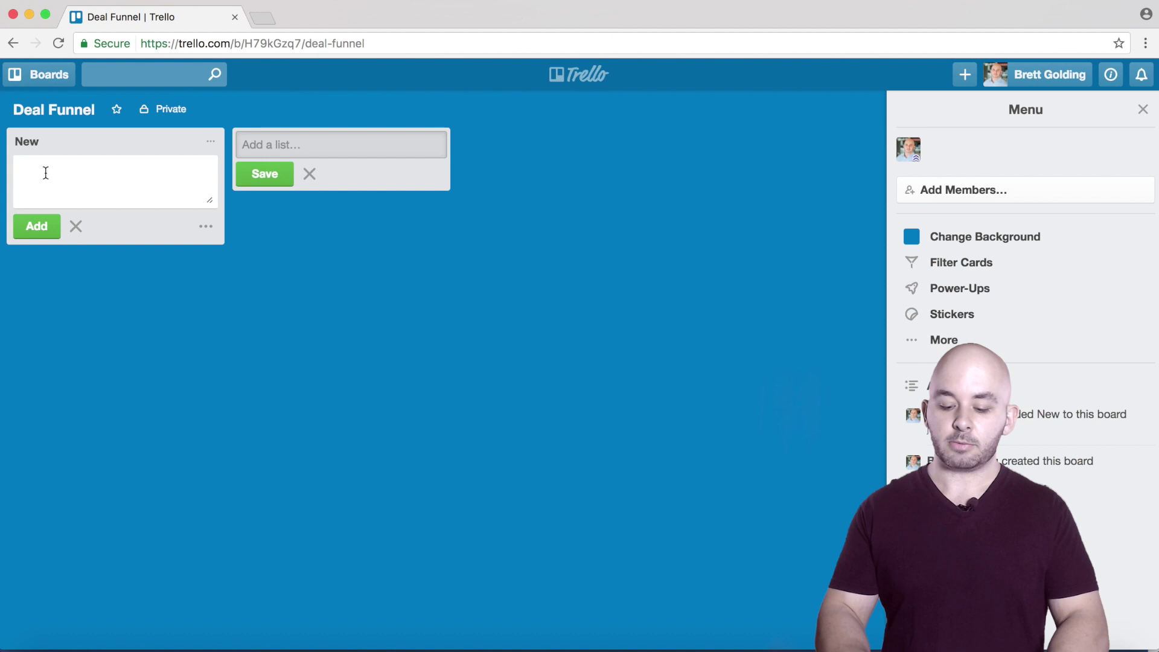
type("John Doe")
key("Return")
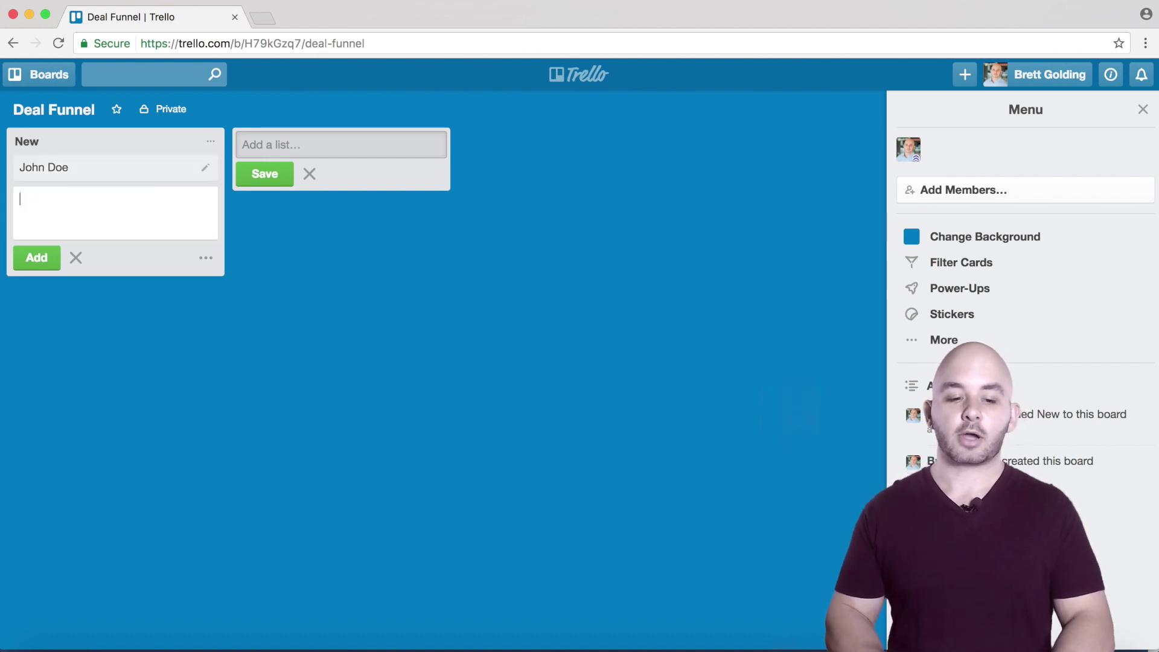
left_click(143, 335)
left_click(151, 314)
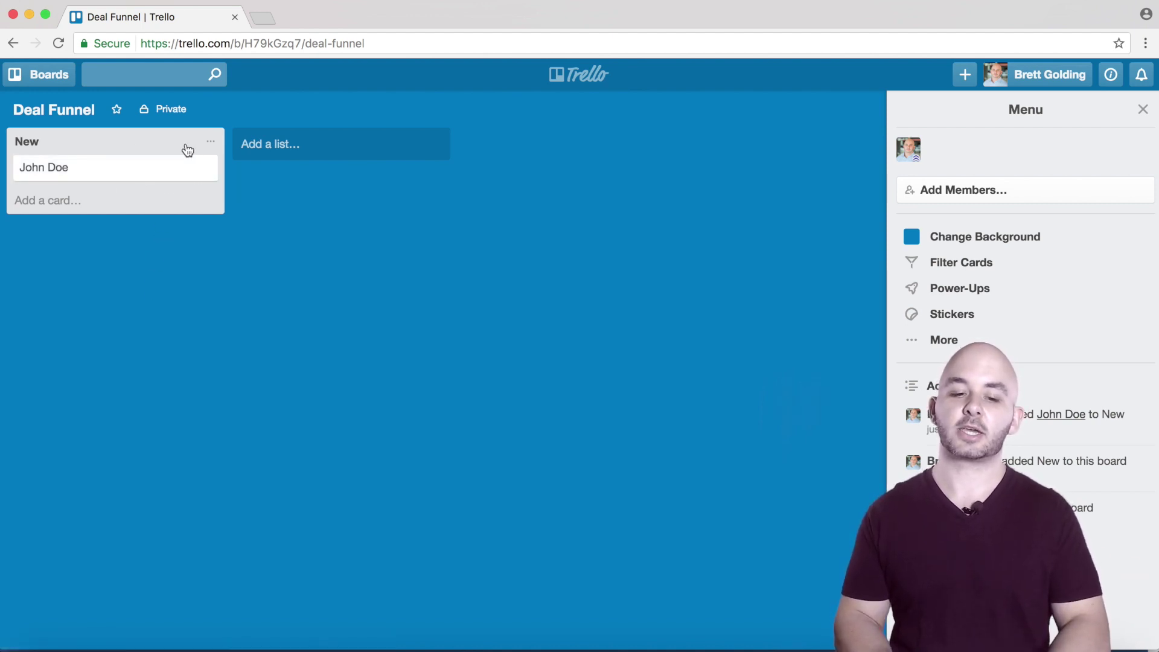
- Add the 'Complete' and 'Remarketing List' lists to the right of New
left_click(364, 158)
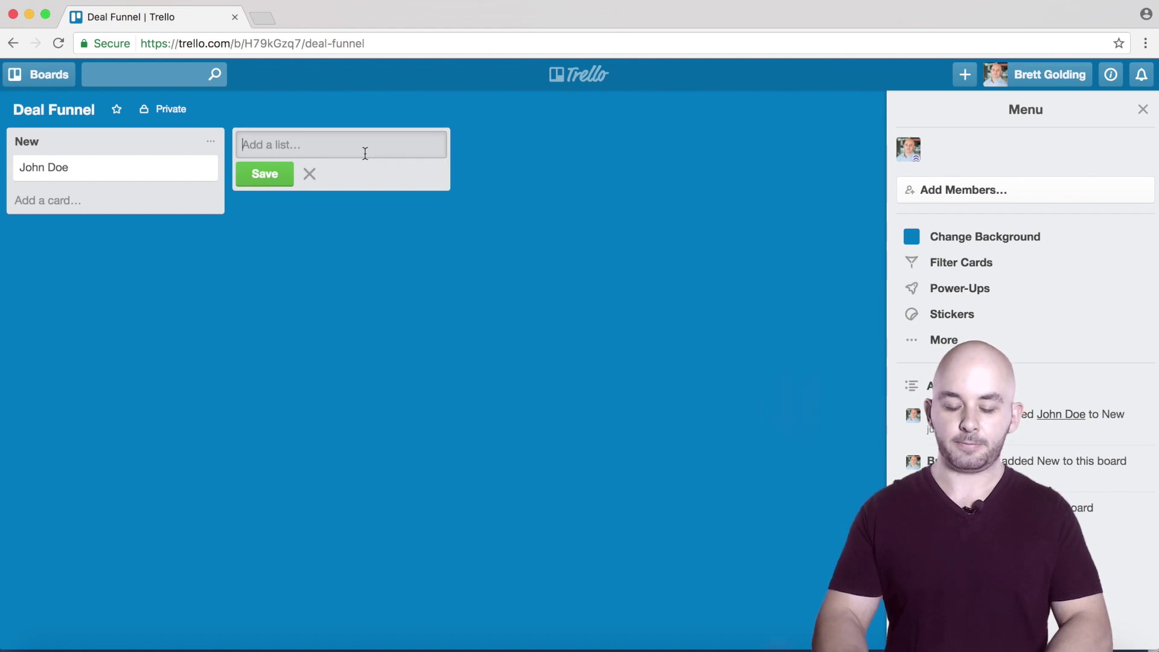
type("Complete")
key("Return")
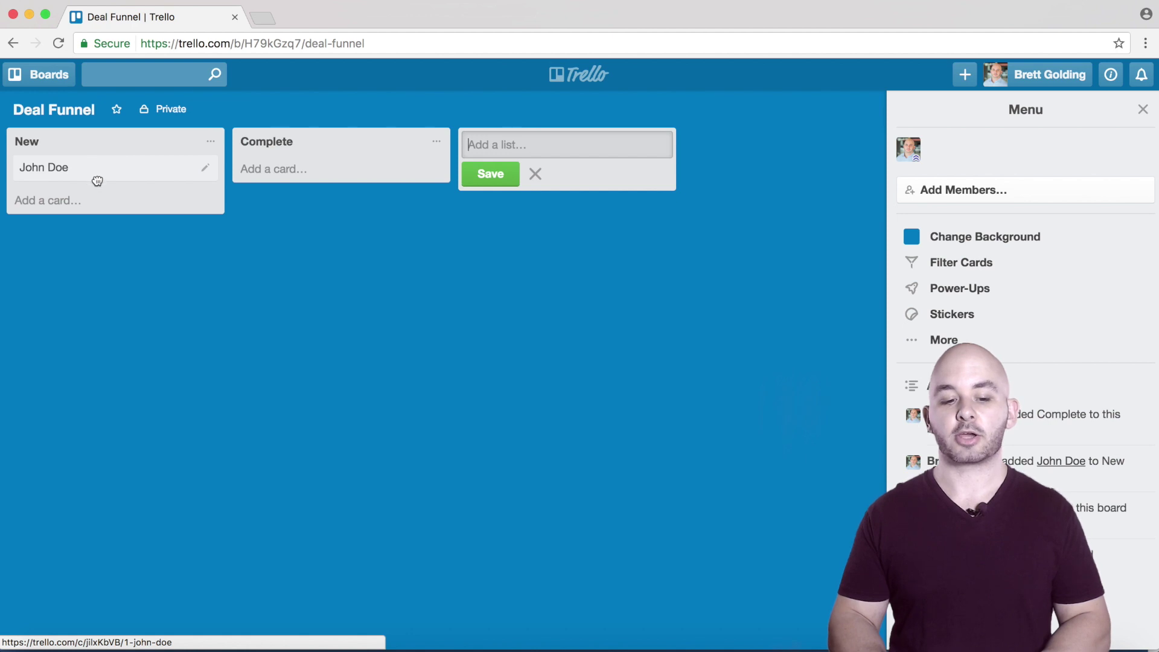
left_click_drag(95, 180, 155, 180)
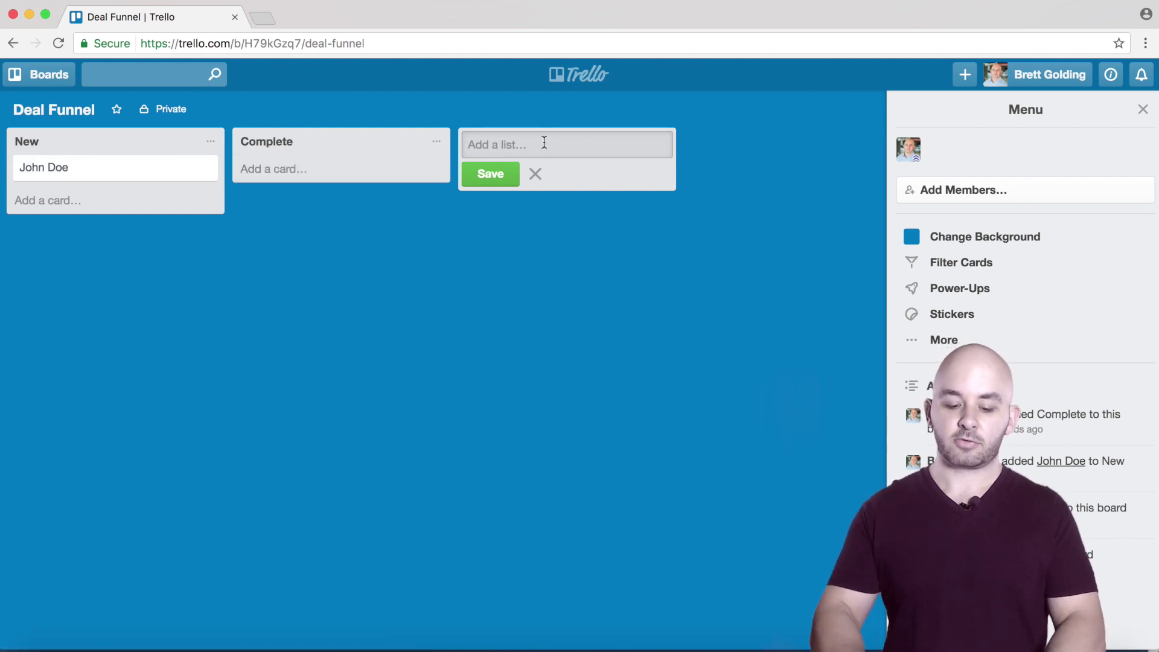
type("Remar")
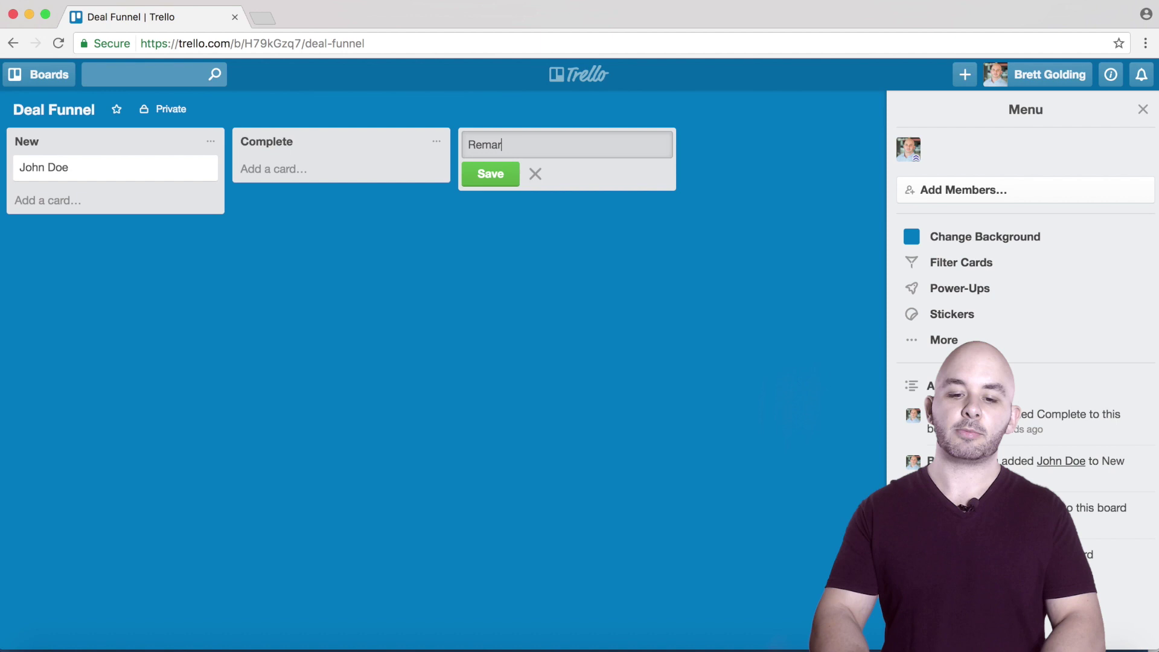
type("keting List")
key("Return")
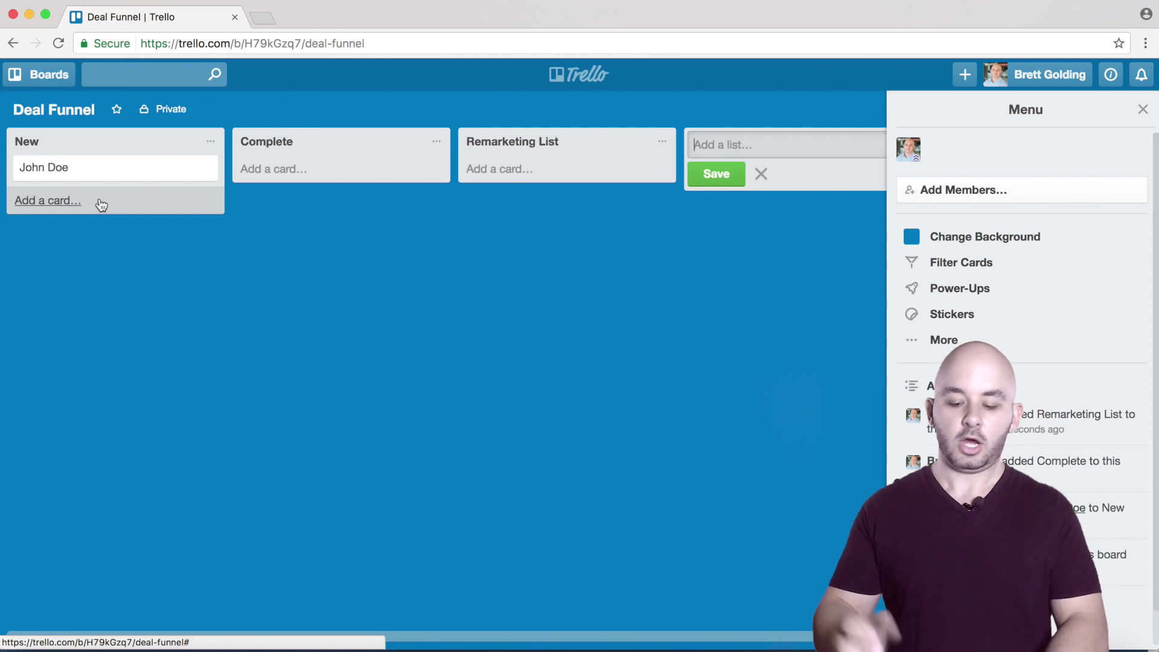
- Add two more sample contact cards to New and open the first card's details
left_click(100, 206)
type("Sam S")
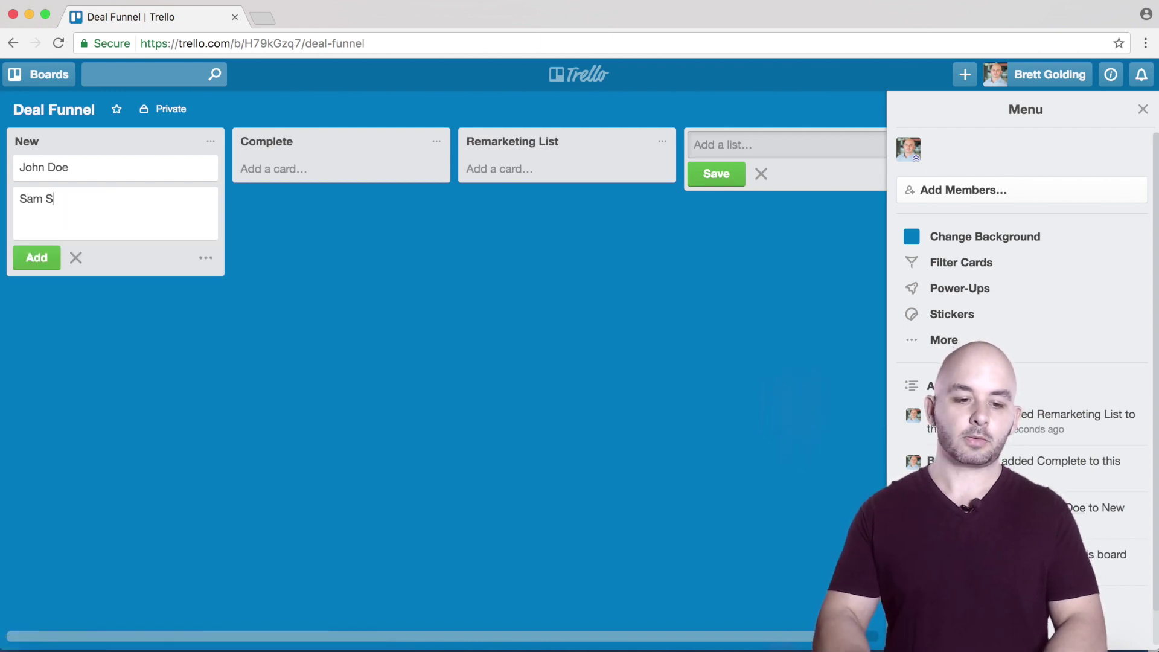
type("mith")
key("Return")
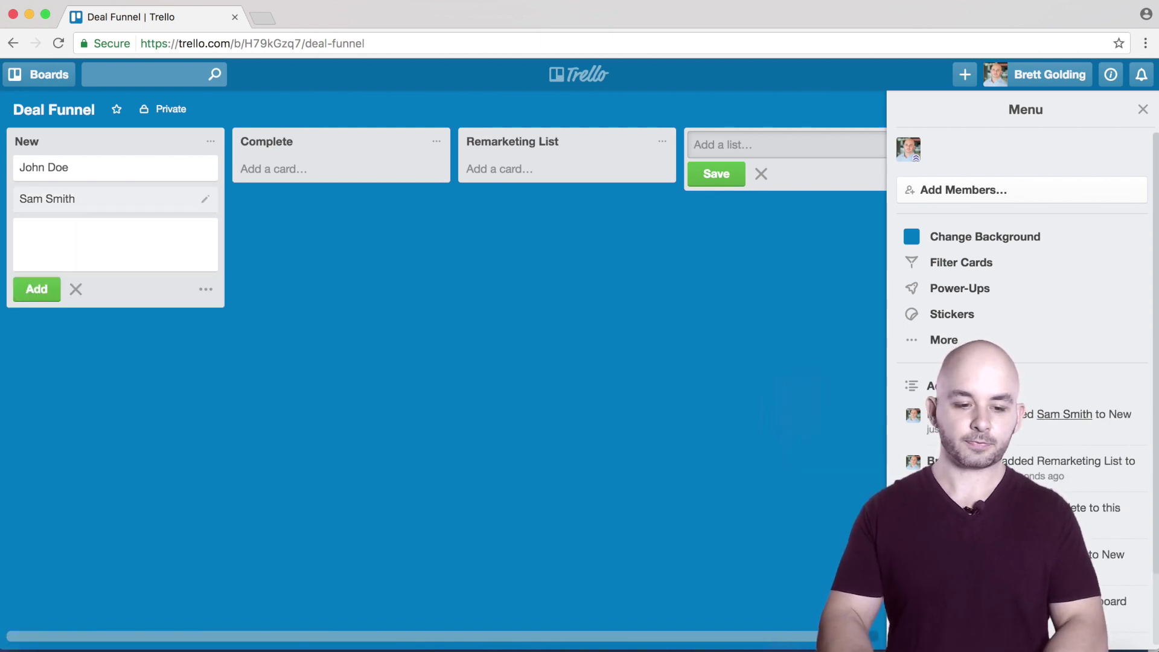
type("James ")
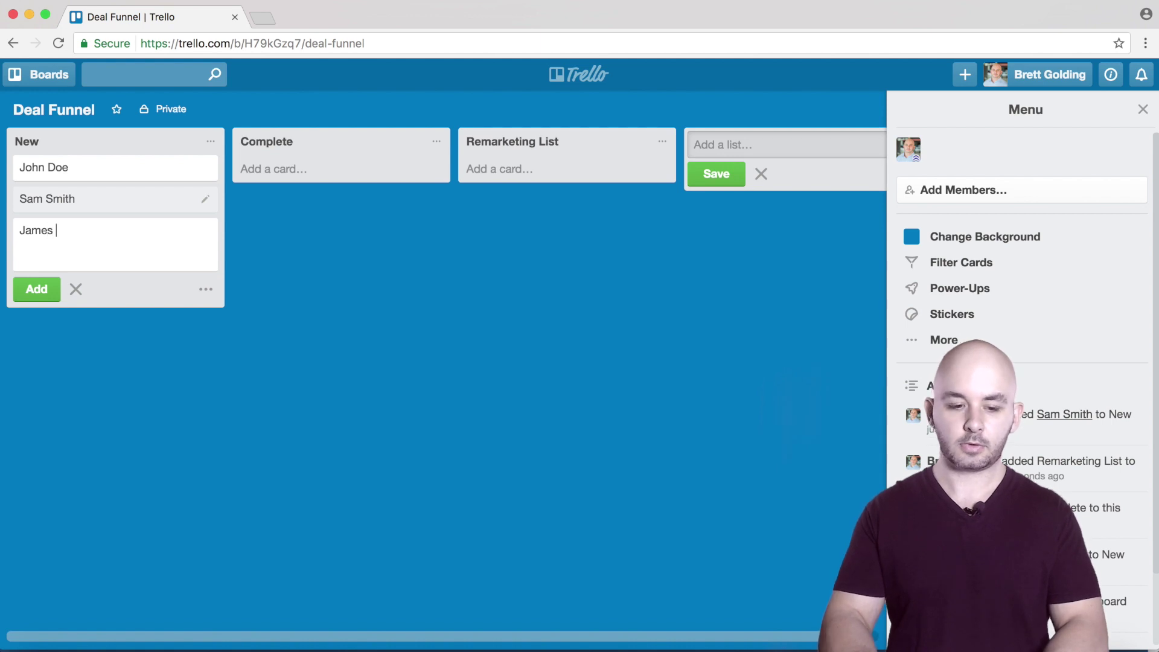
type("Gordon")
key("Return")
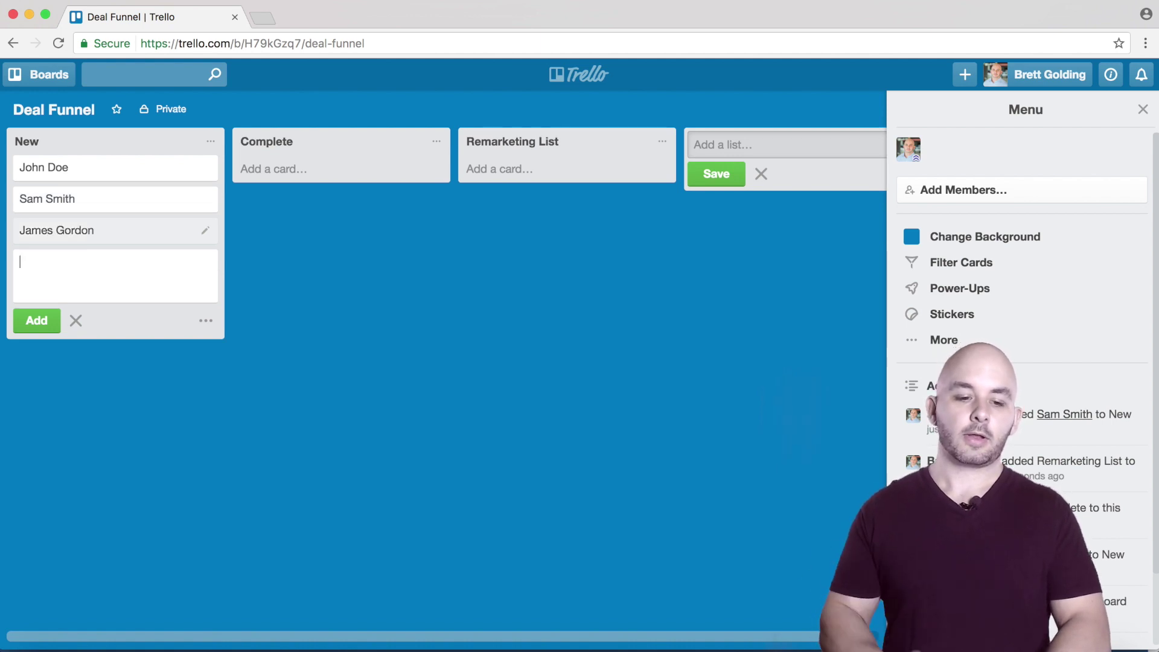
left_click(133, 174)
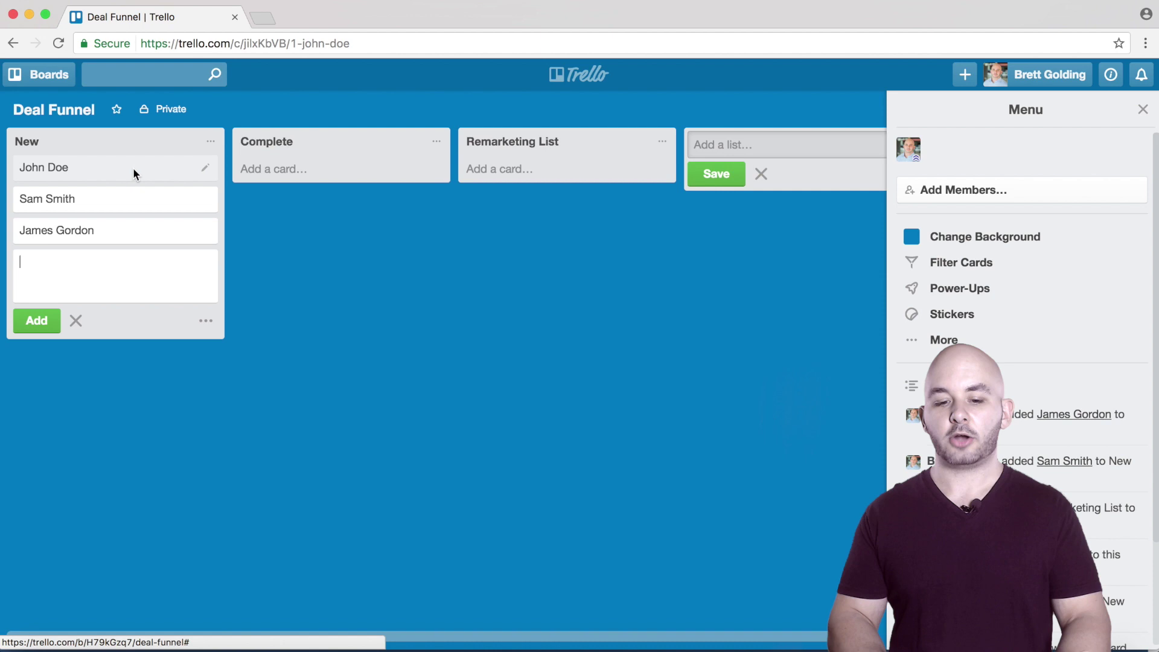
left_click(371, 261)
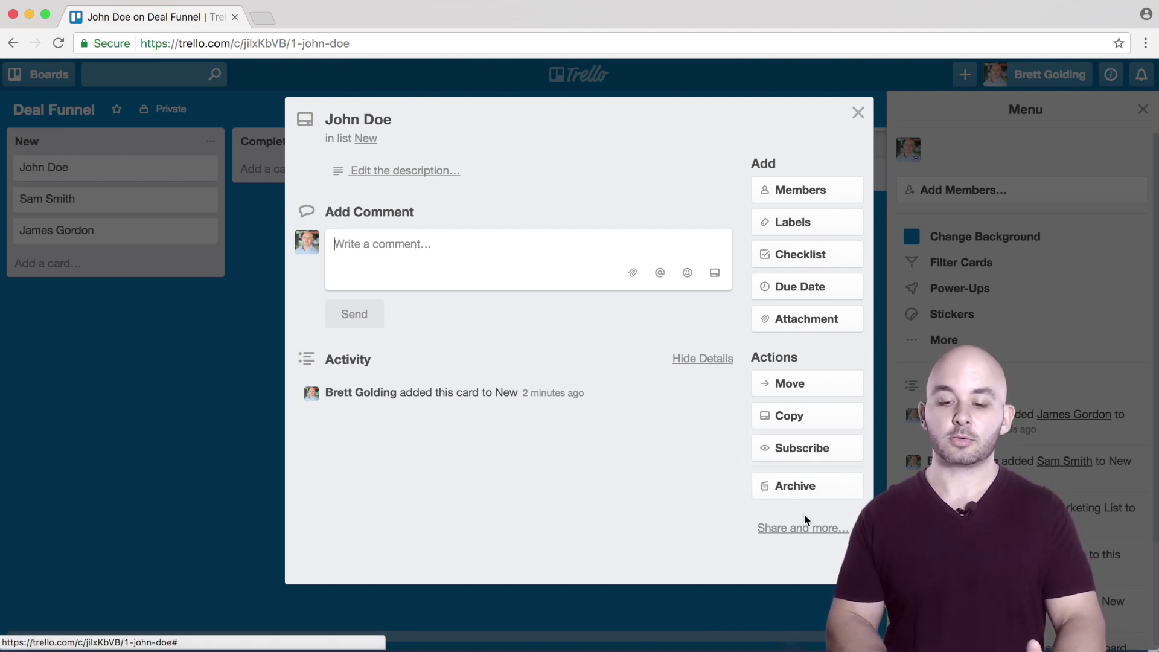
- Comment on the card that a message was sent about the new website build, then close it
left_click(795, 528)
left_click(718, 492)
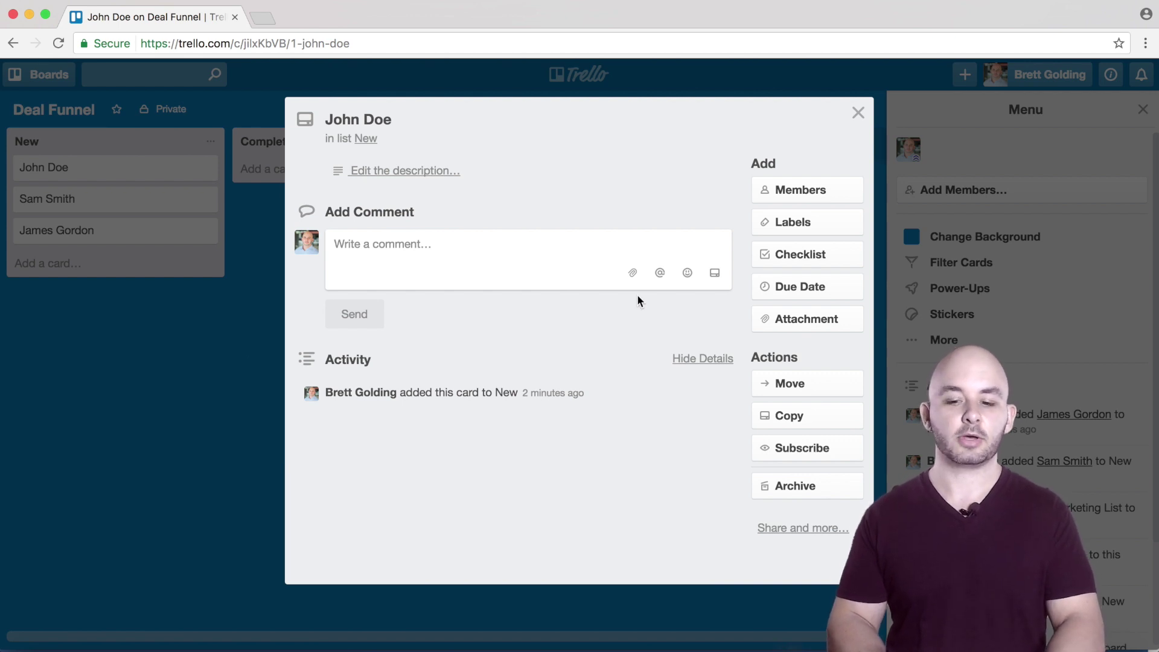
left_click(504, 270)
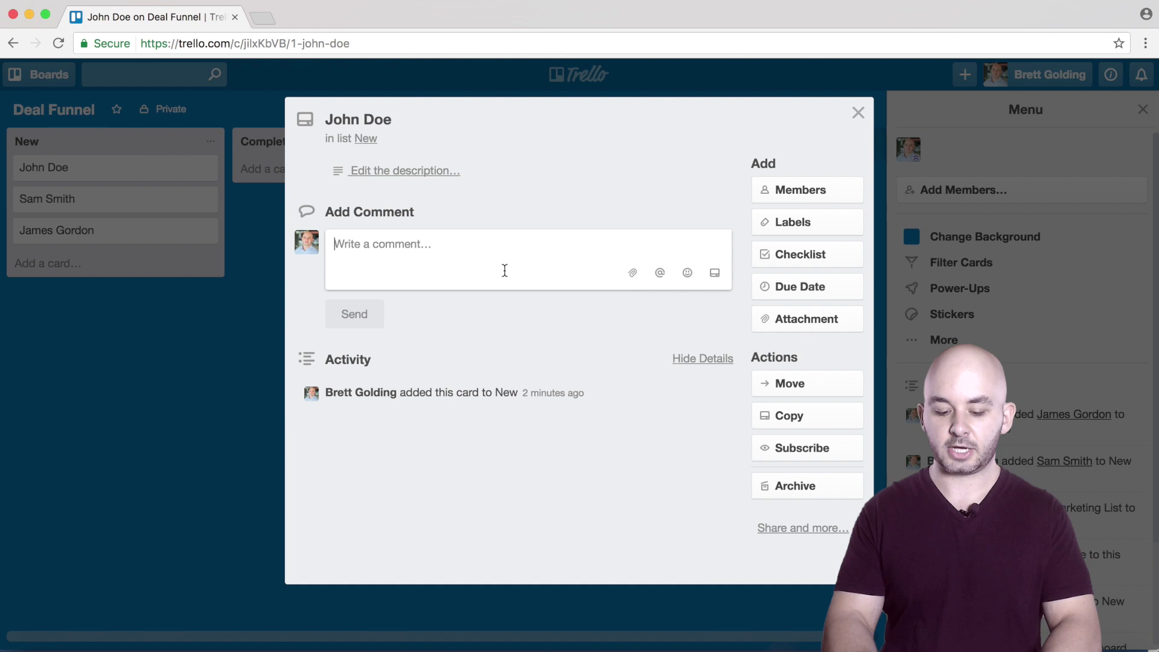
type("Se")
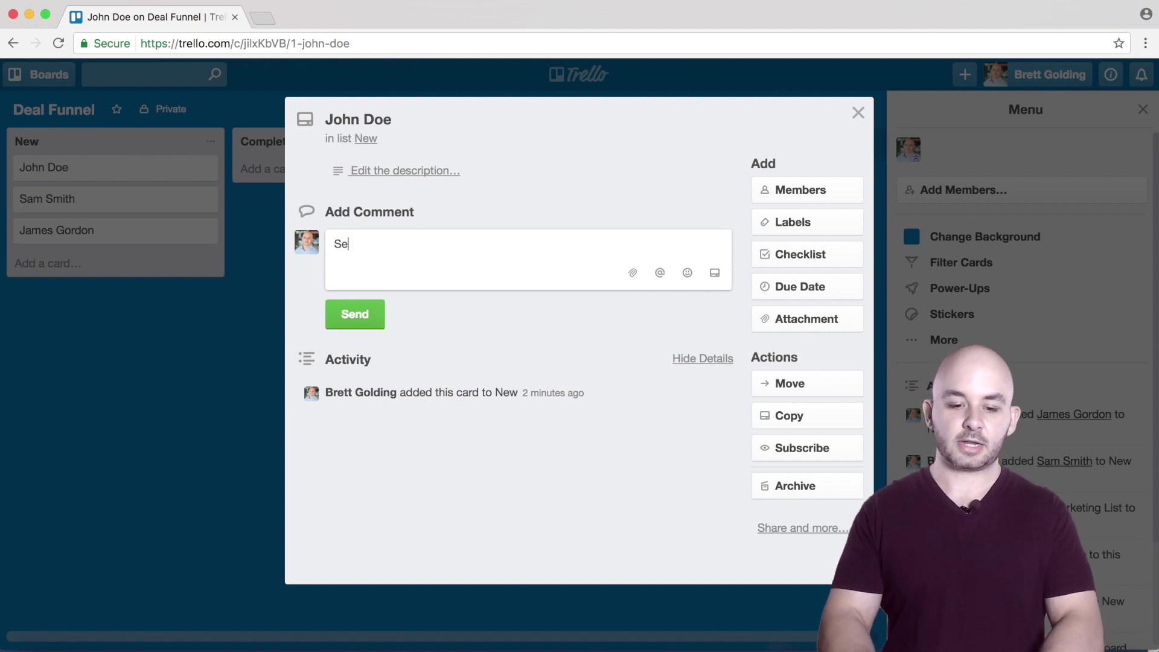
type("nt message to Jo")
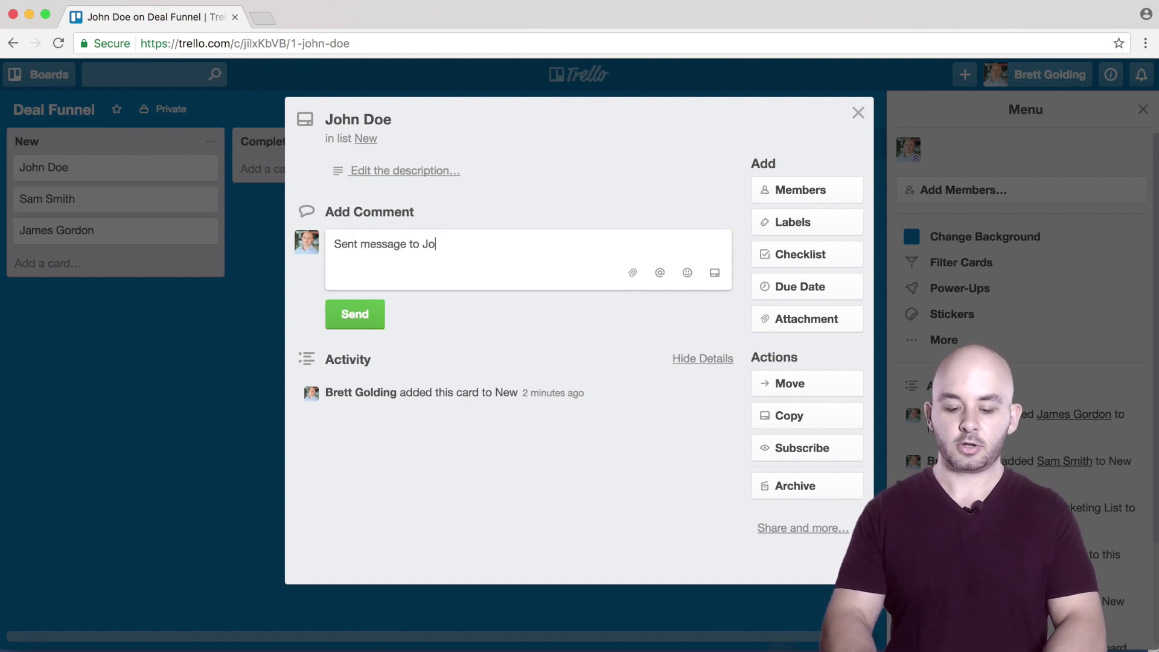
type("hn regarding new website build")
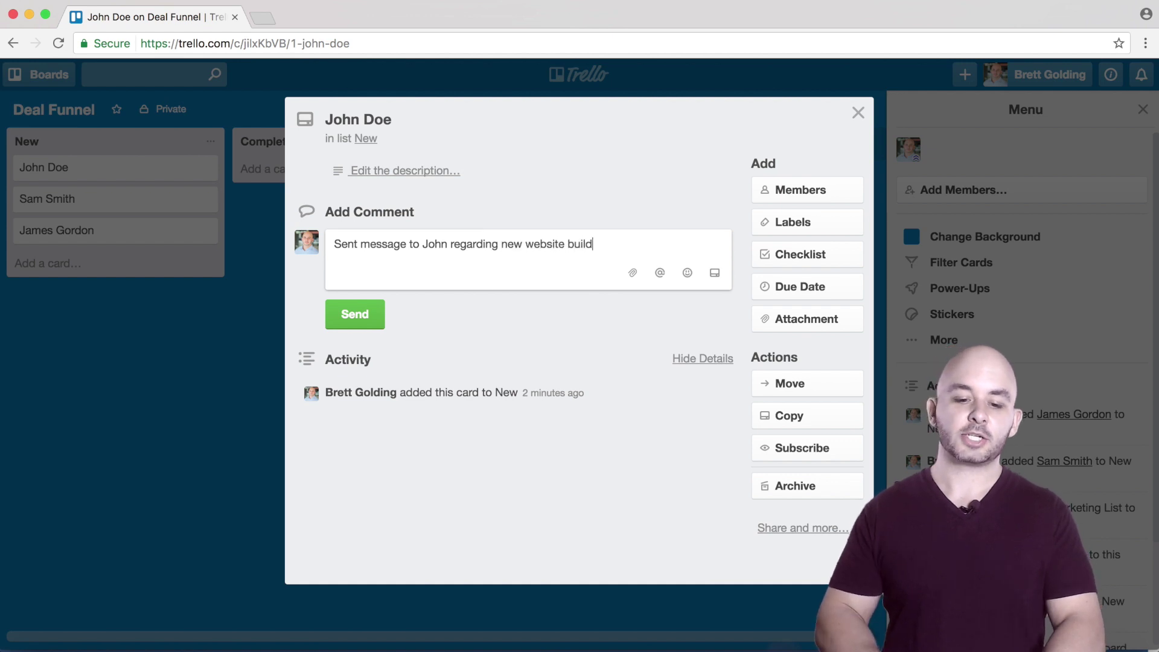
key("ctrl+Return")
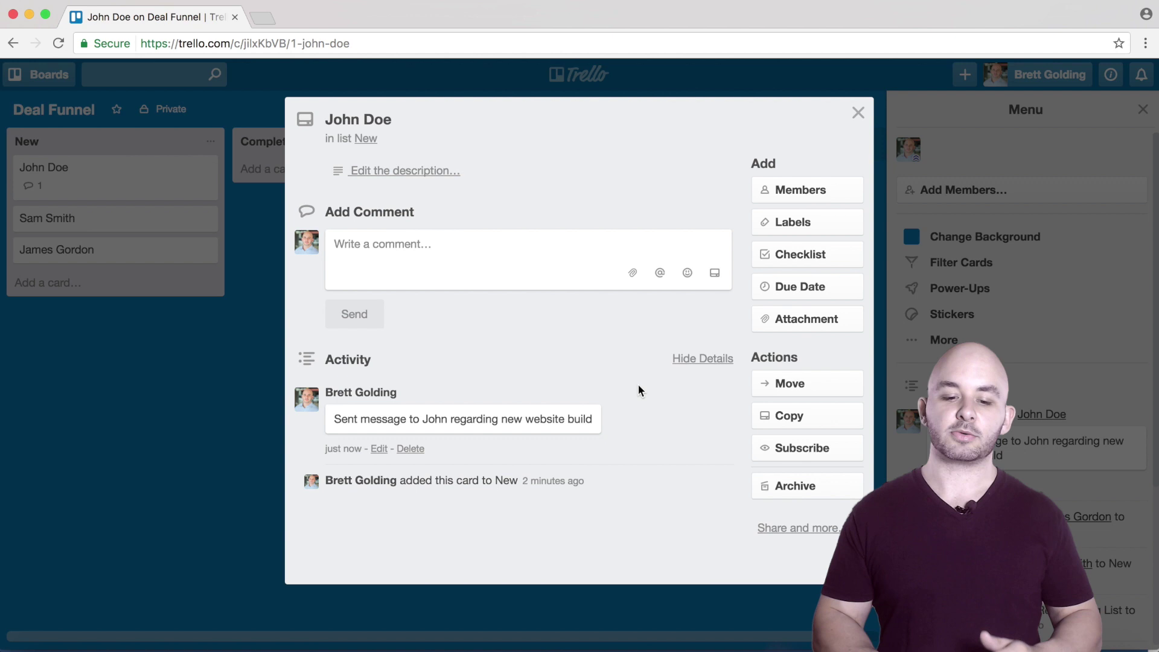
left_click(227, 410)
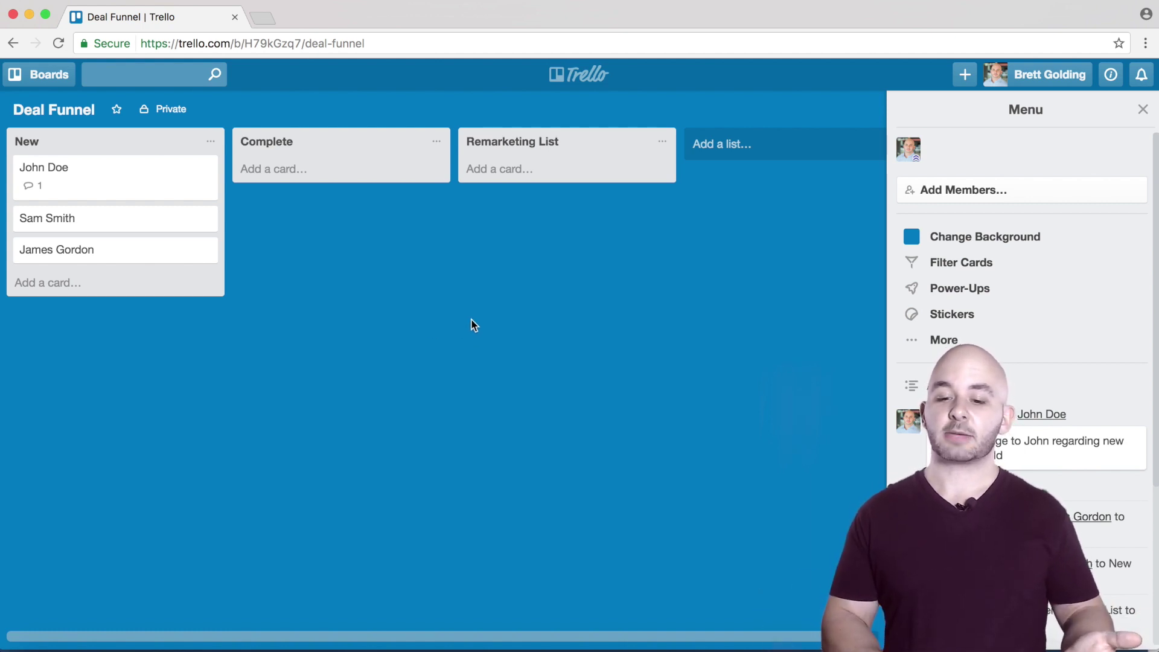
- Add 'Negotaion' and 'Estimate Sent' lists and place them right after New
left_click(743, 150)
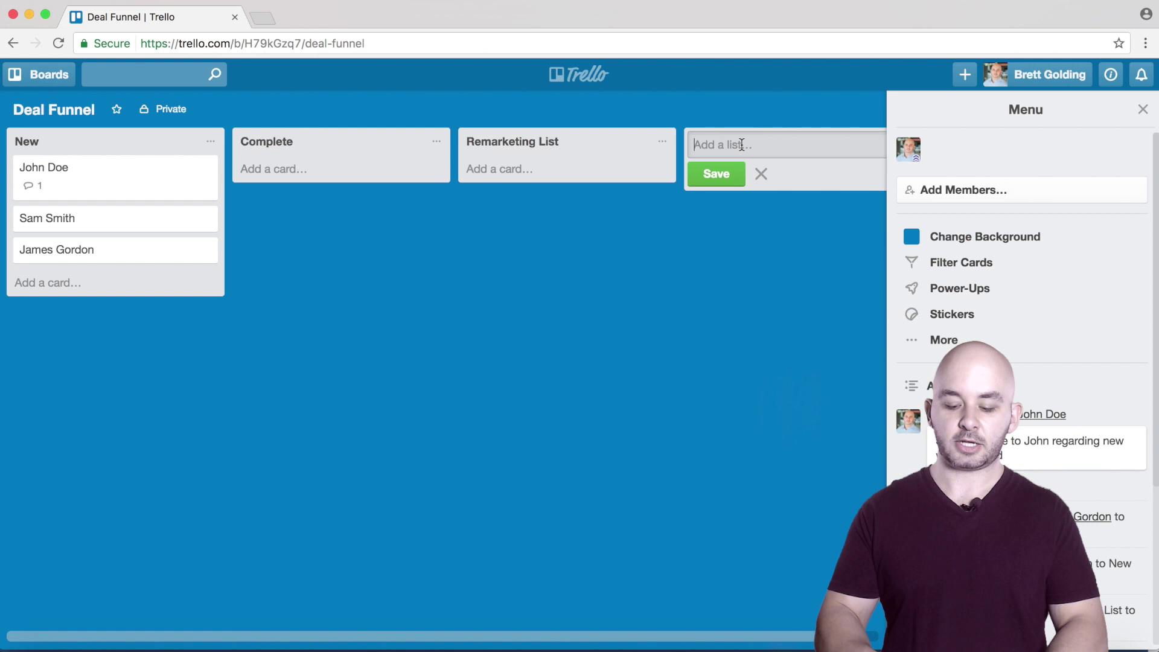
type("Negotaion")
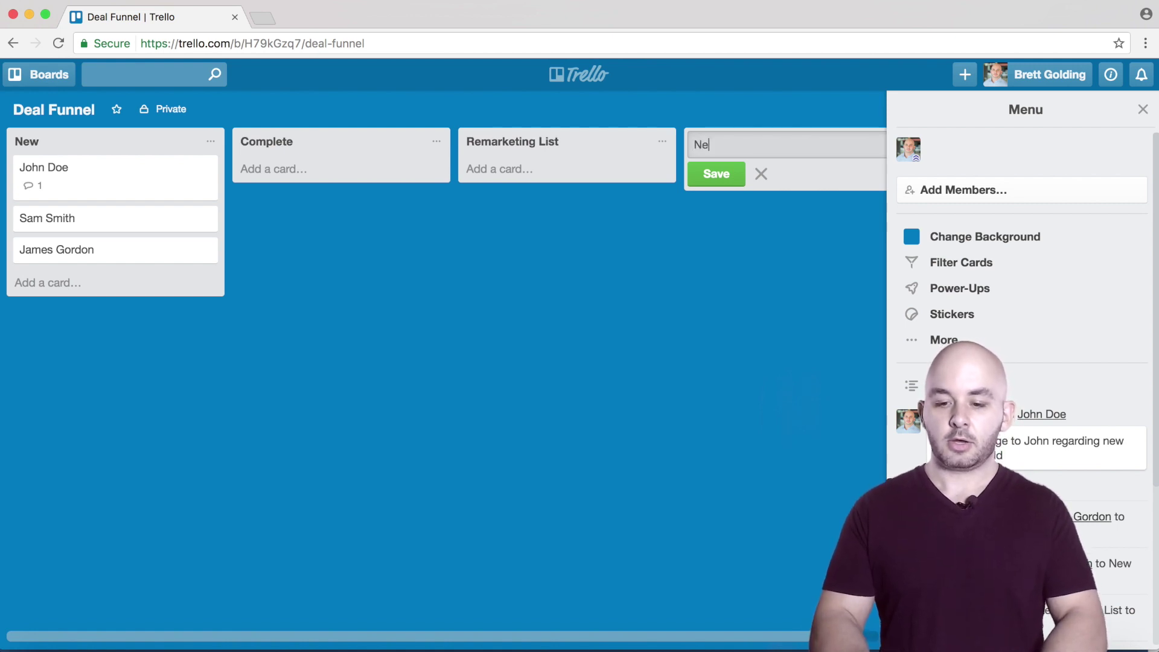
key("Return")
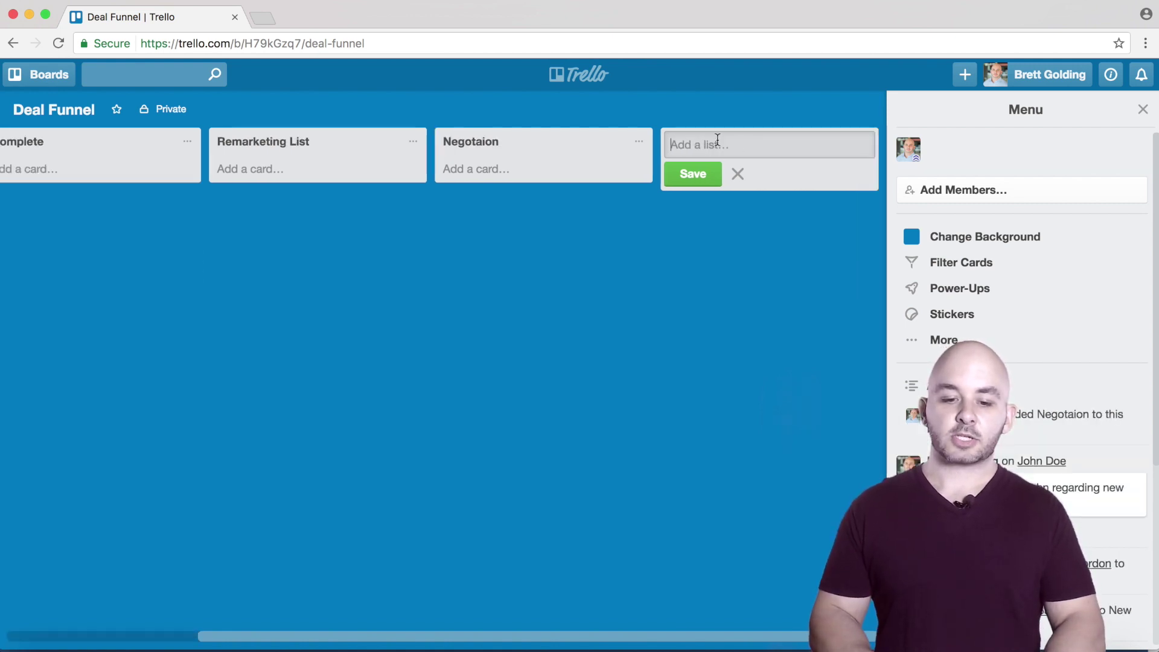
left_click_drag(532, 157, 308, 151)
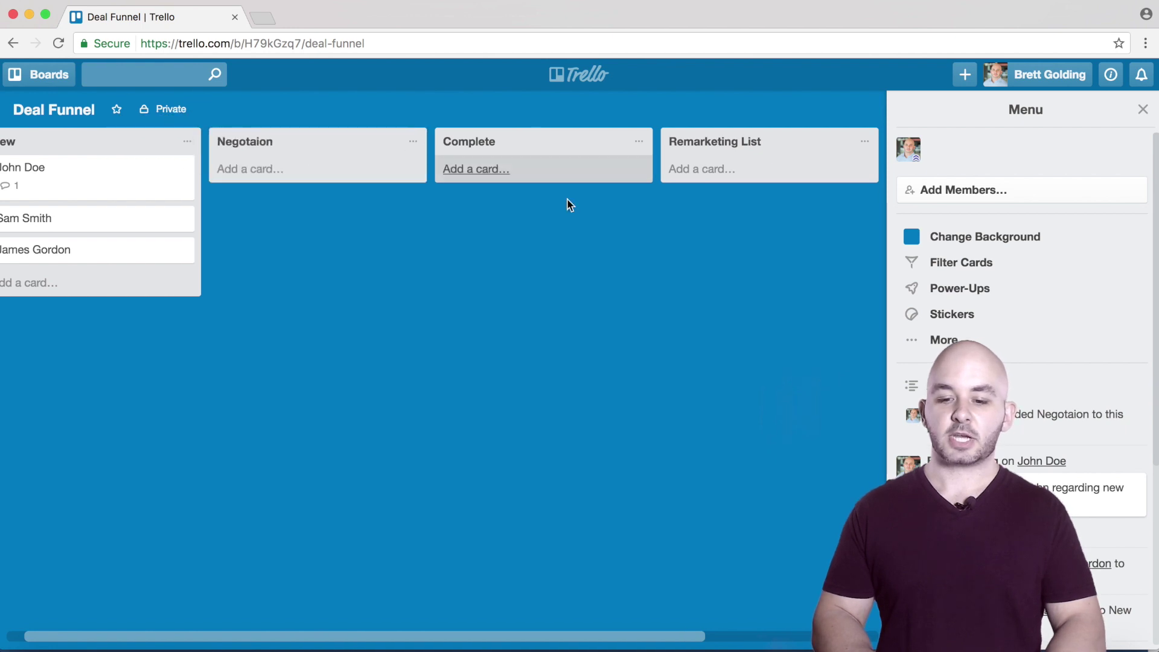
scroll(609, 214, "right", 5)
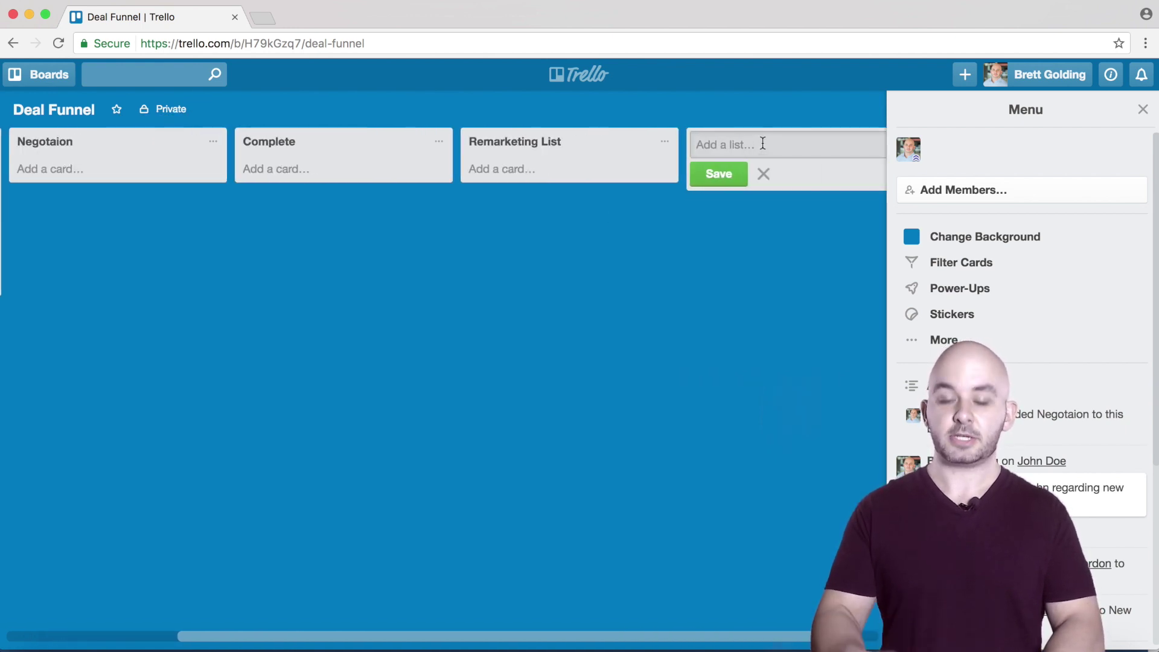
type("Estimate ")
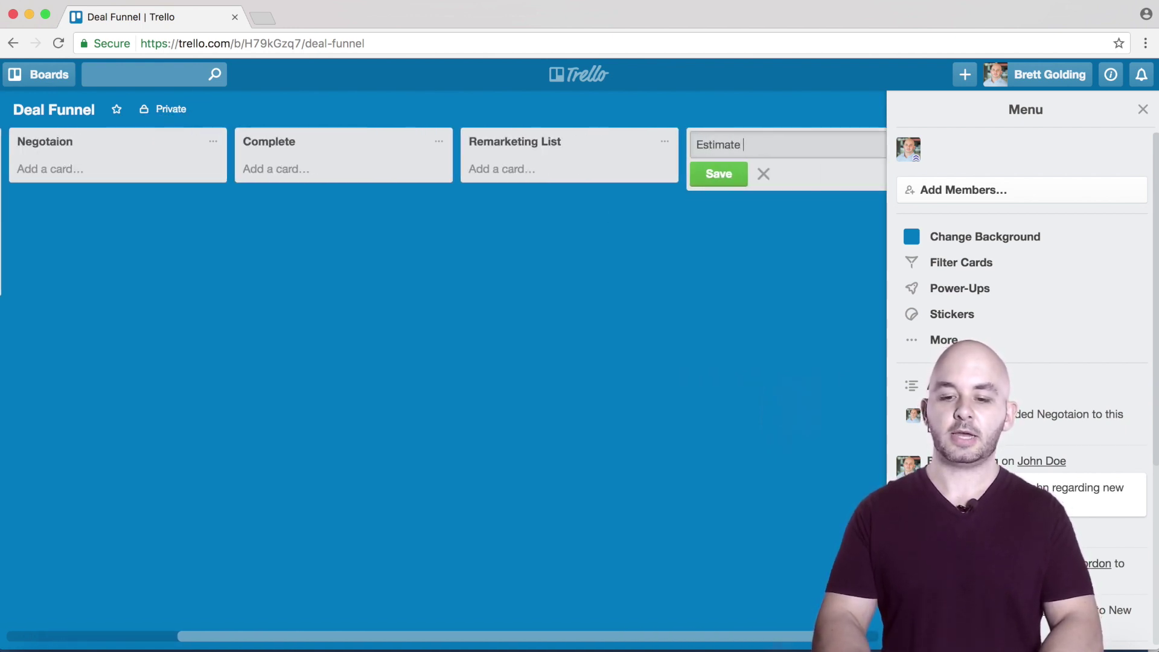
type("Sent")
key("Return")
mouse_move(555, 150)
left_mouse_down()
mouse_move(96, 137)
mouse_move(385, 134)
mouse_move(564, 149)
left_mouse_up()
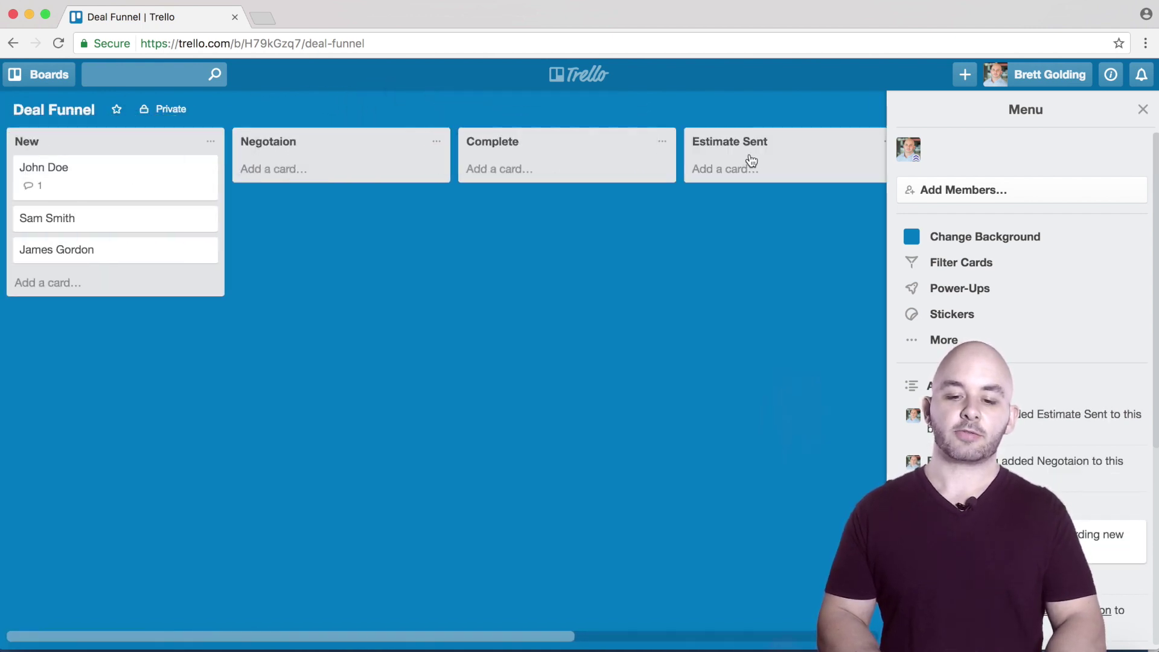
- Add 'In Development' and 'Awaiting Payment' lists, placing them before Complete
left_click_drag(748, 161, 499, 160)
scroll(581, 206, "right", 5)
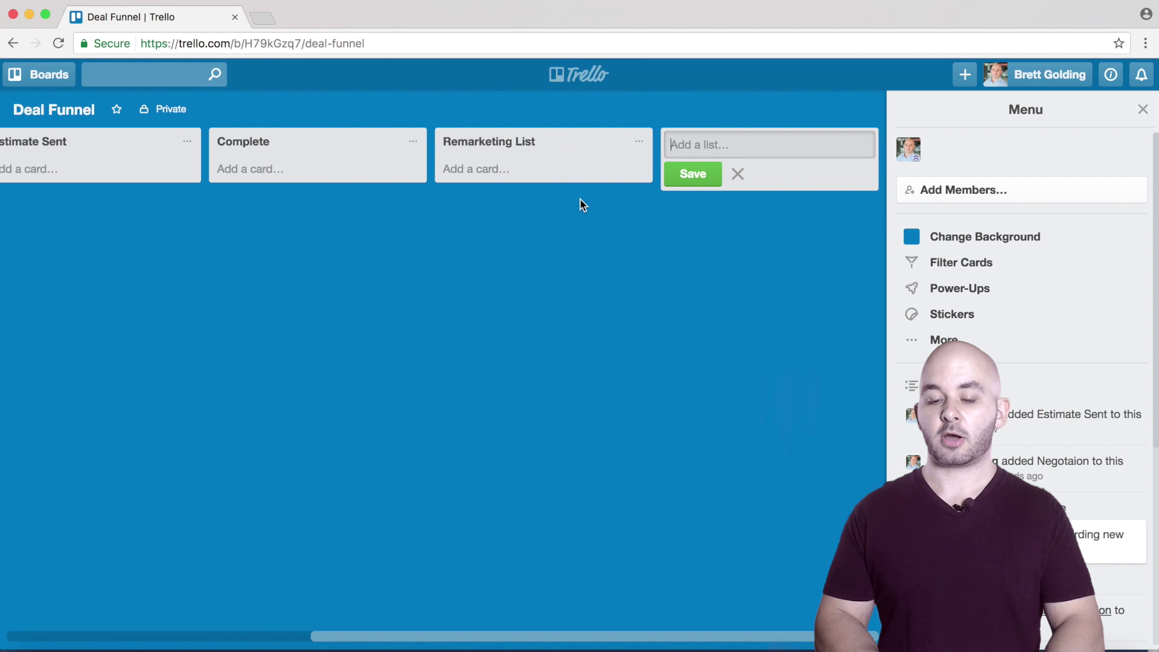
type("In Development")
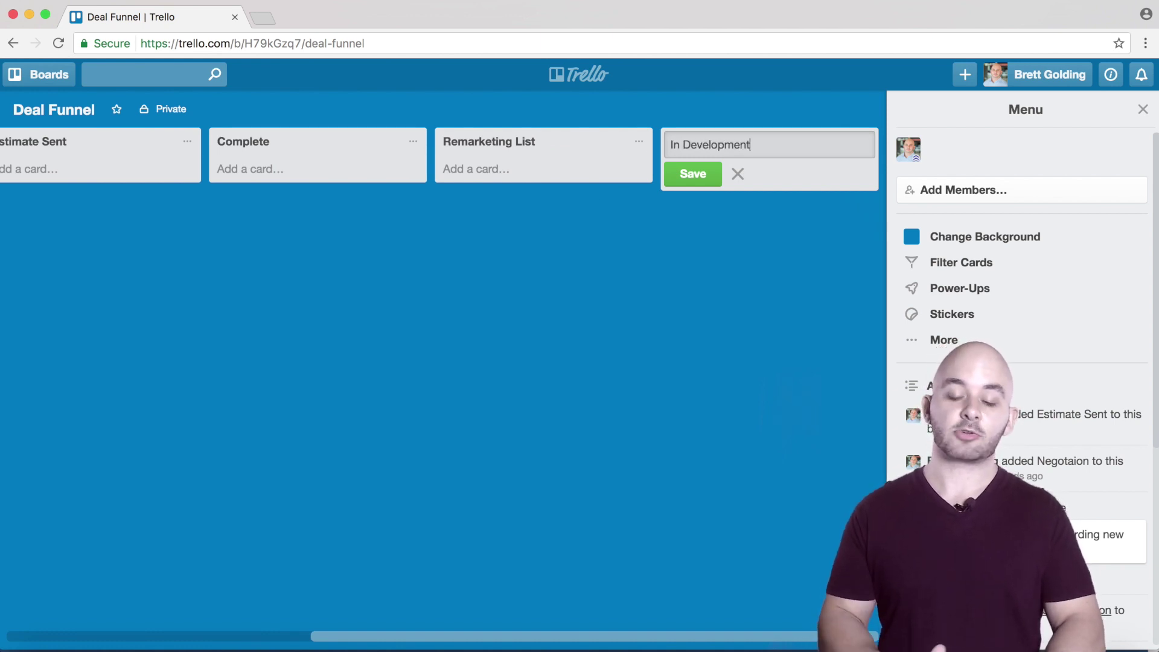
key("Return")
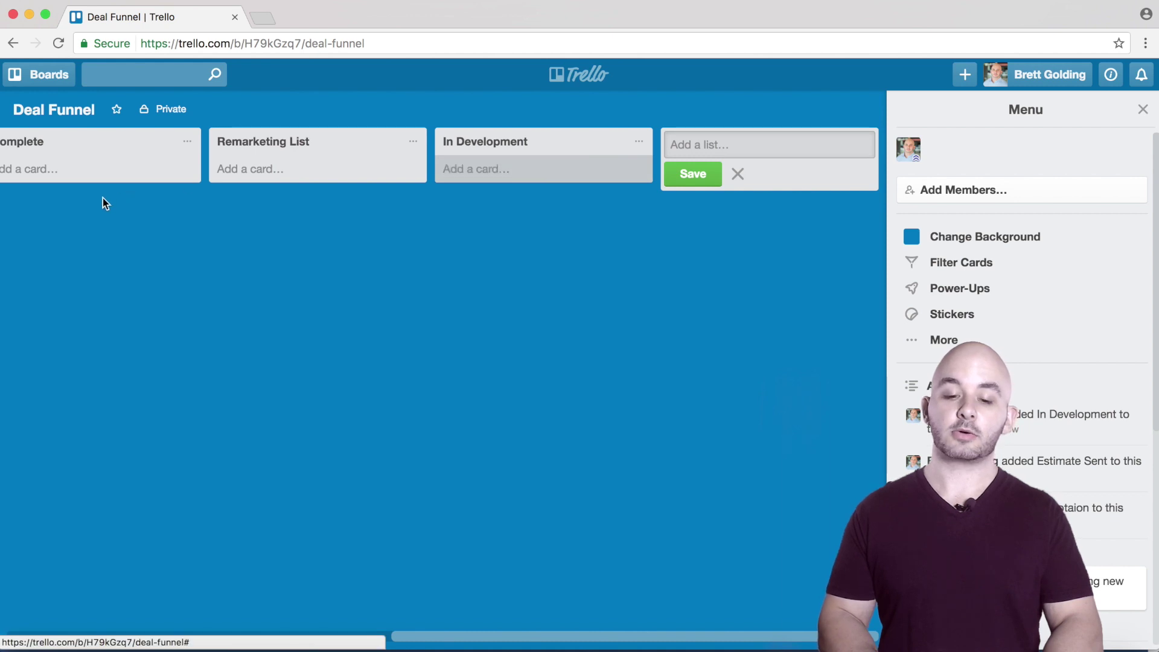
left_click_drag(572, 158, 683, 171)
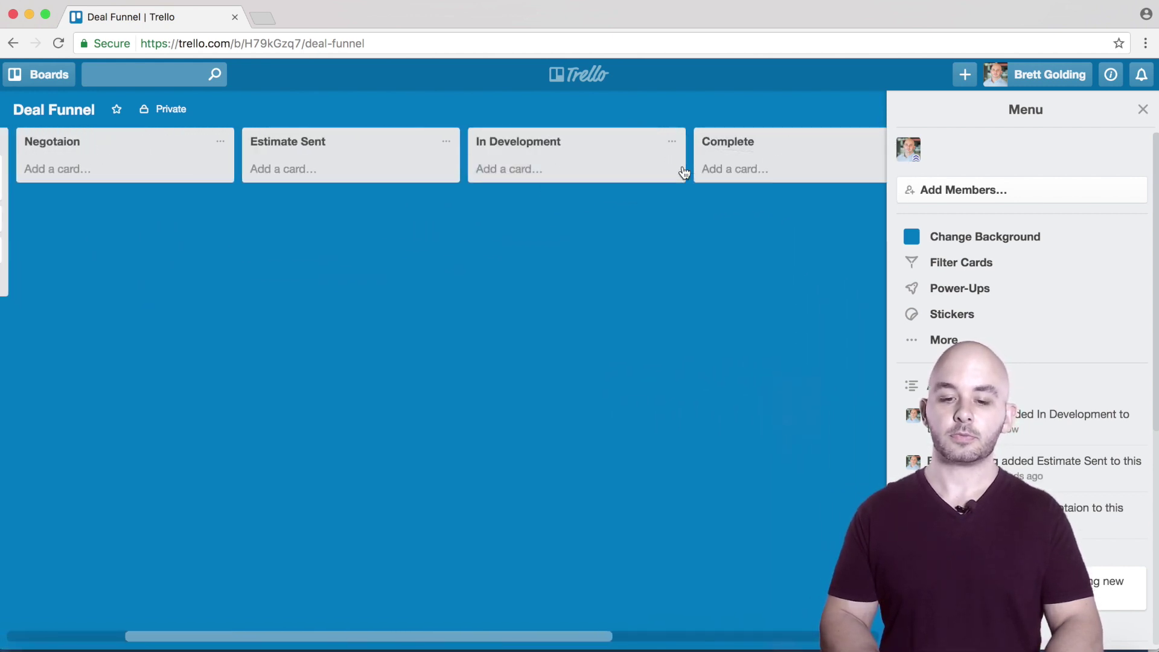
scroll(670, 269, "right", 5)
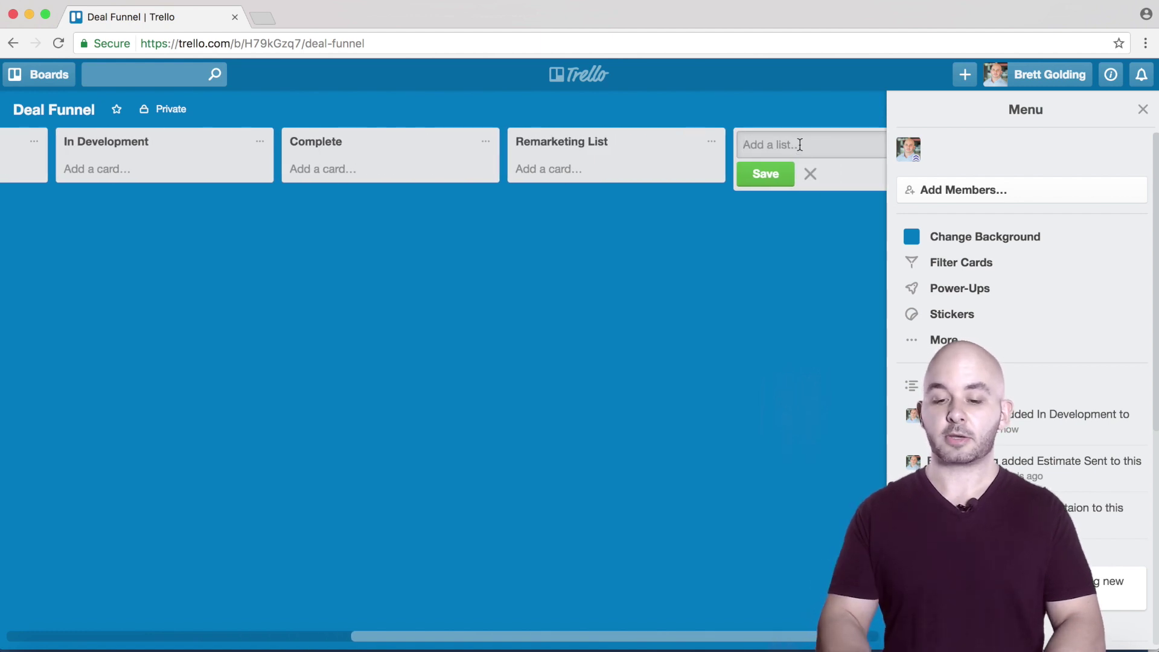
type("Awa")
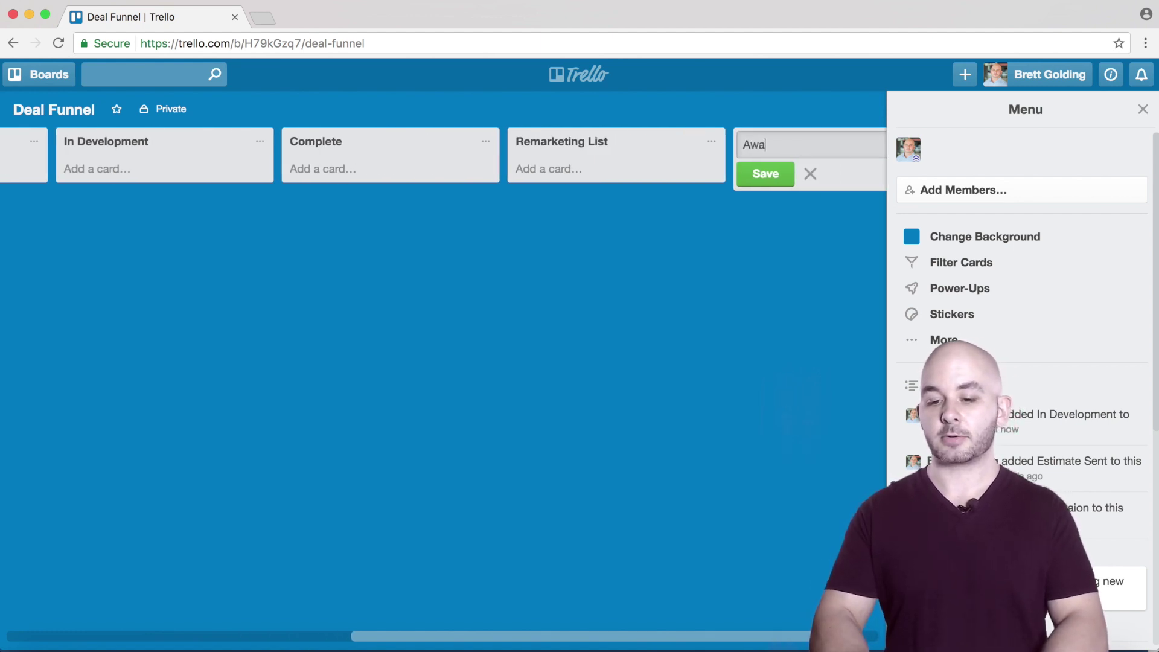
type("iting Payment")
key("Return")
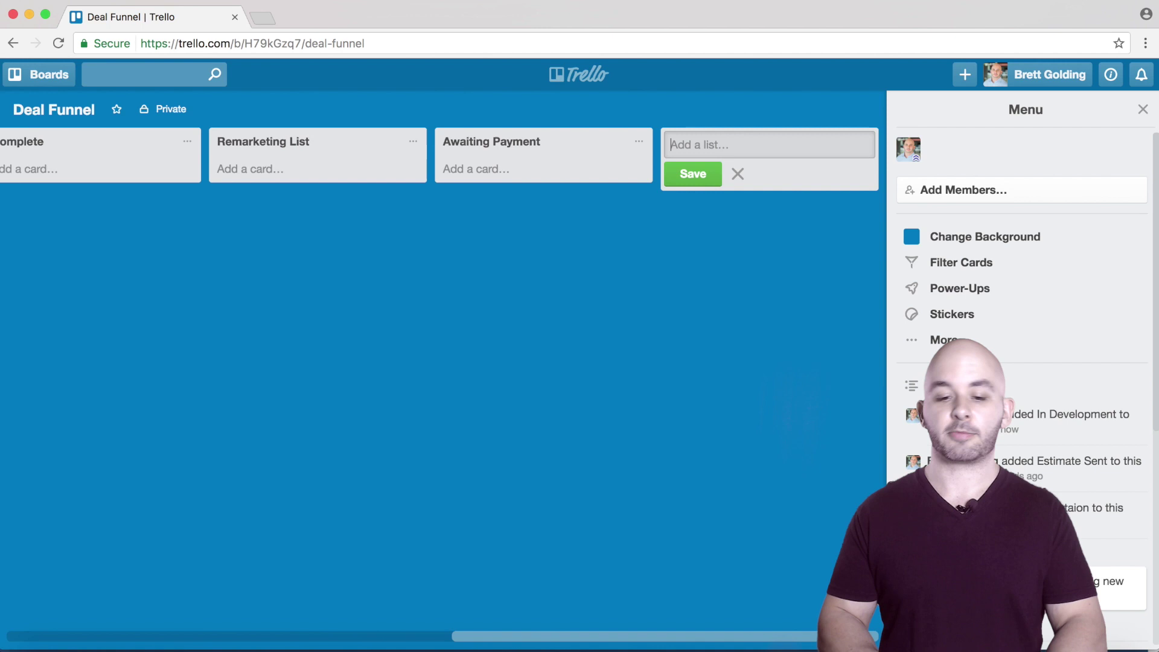
mouse_move(584, 142)
left_mouse_down()
mouse_move(143, 132)
mouse_move(464, 88)
mouse_move(765, 142)
mouse_move(678, 269)
mouse_move(577, 147)
left_mouse_up()
- Drag the top contact card from New through Negotaion and Estimate Sent into Remarketing List
scroll(413, 264, "left", 2)
scroll(413, 264, "right", 5)
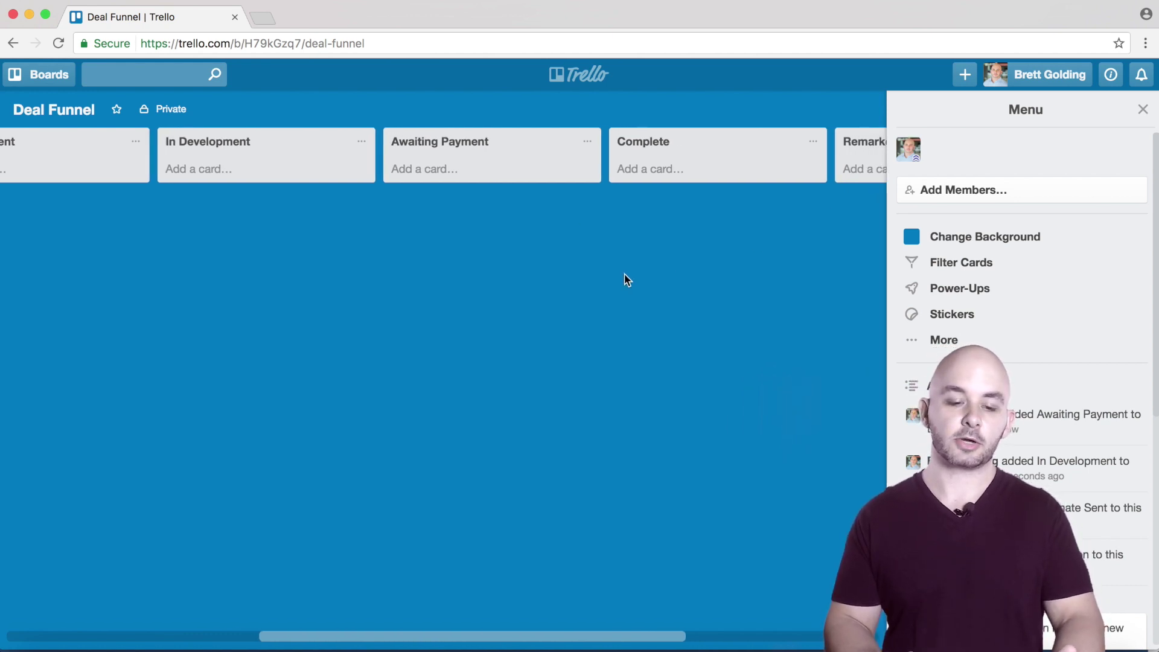
scroll(624, 278, "left", 5)
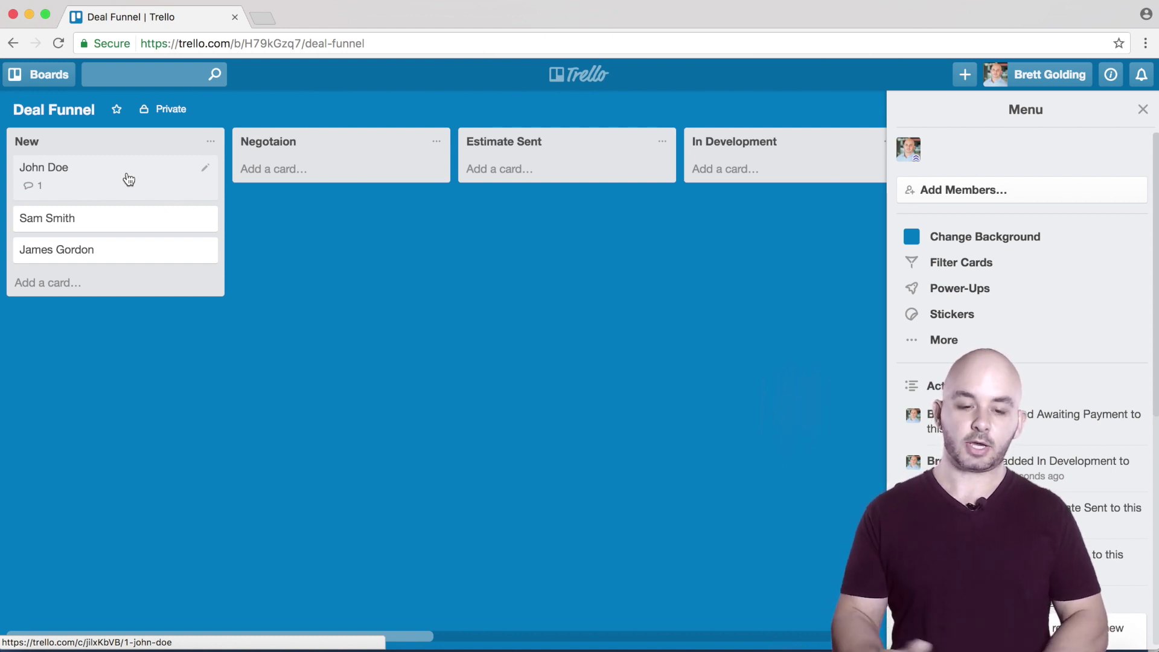
left_click_drag(128, 180, 297, 197)
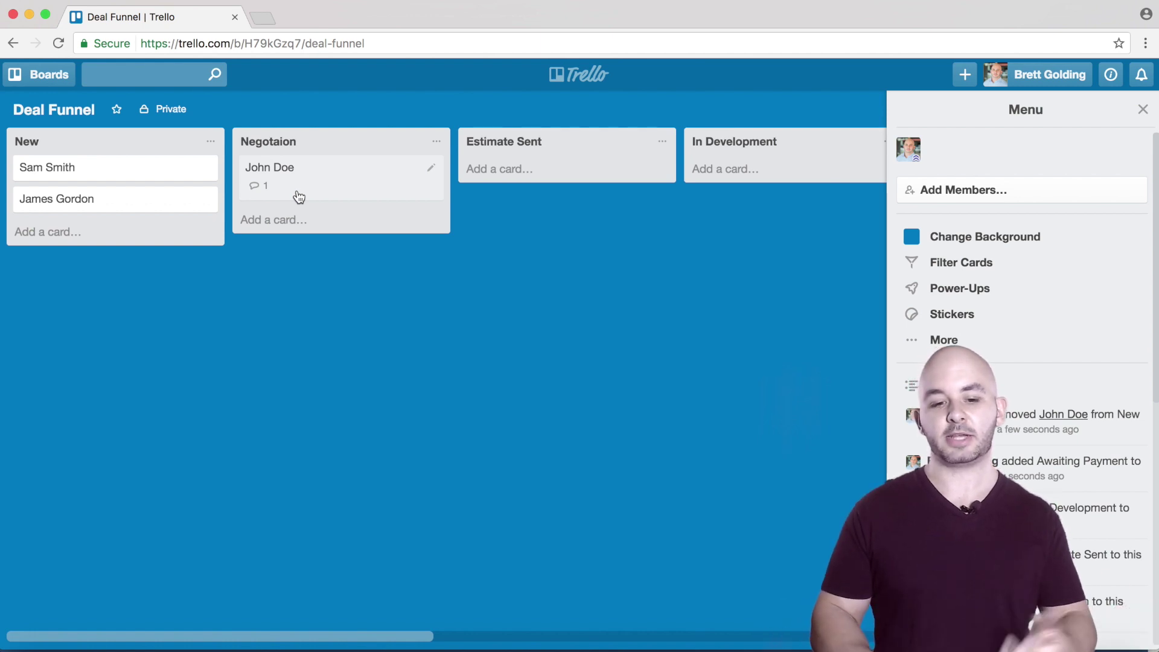
scroll(298, 197, "right", 2)
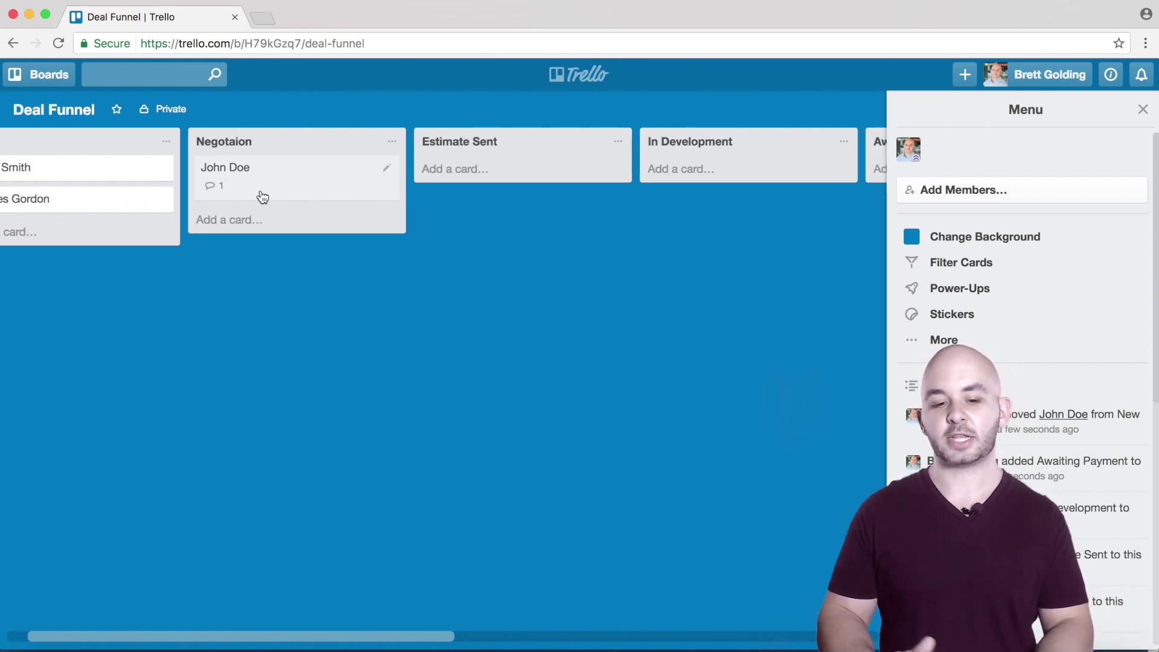
left_click_drag(263, 197, 473, 196)
scroll(474, 196, "right", 8)
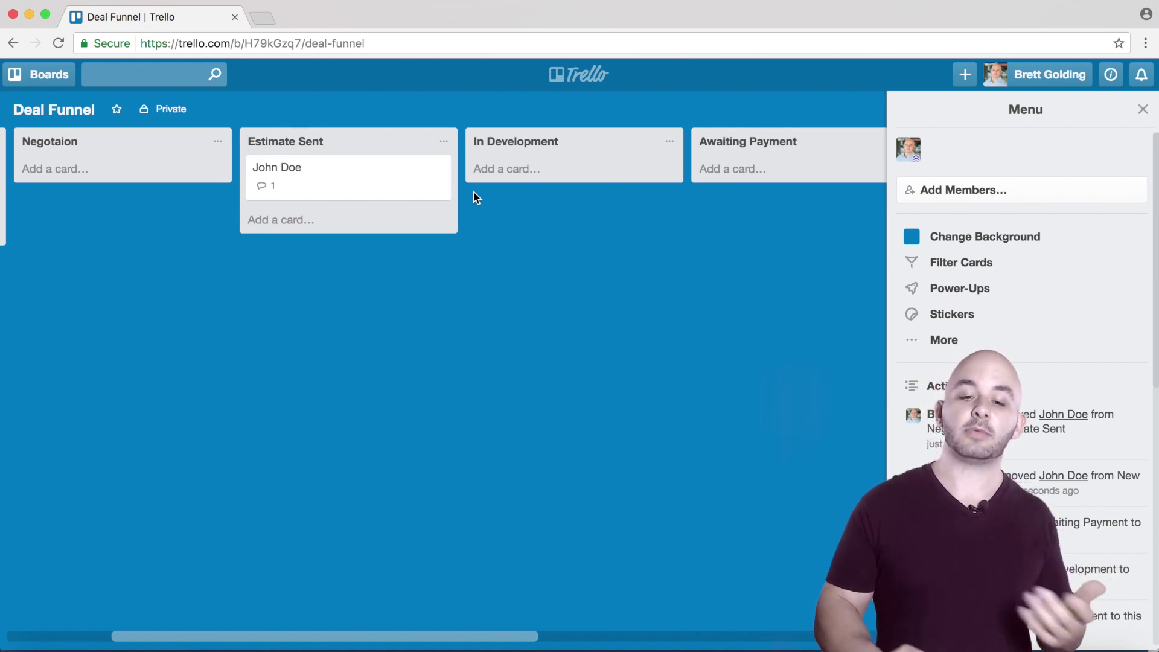
scroll(475, 196, "right", 5)
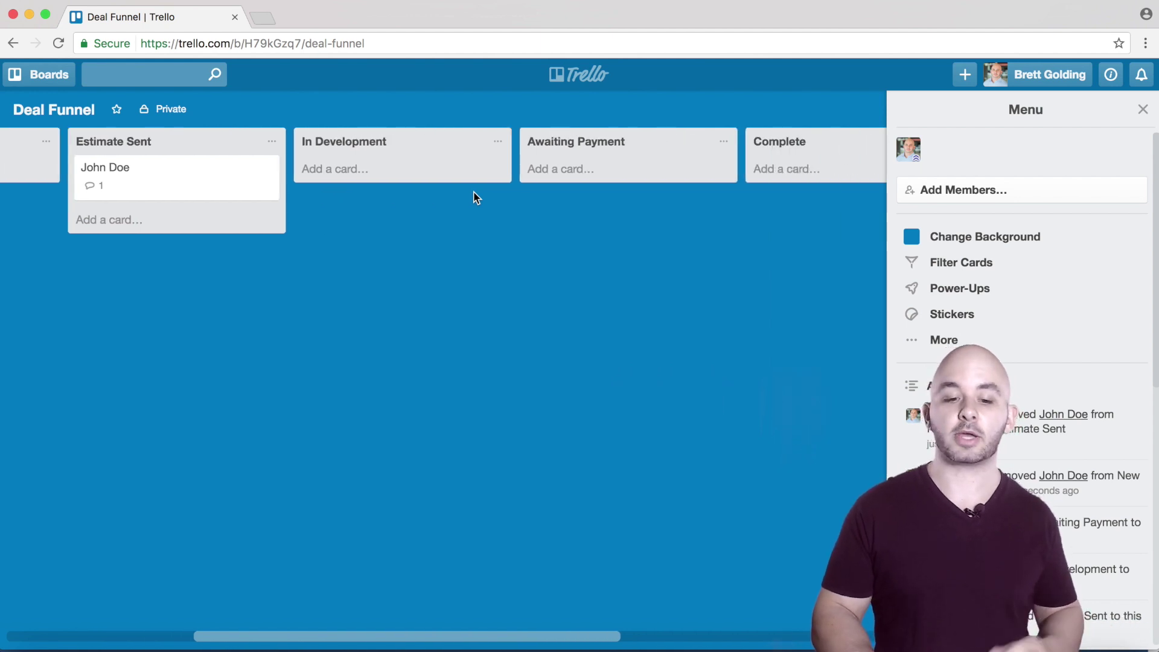
left_click_drag(187, 184, 622, 253)
- Give the Remarketing List contact card a 1 July 2017 due date and close it
left_click(617, 284)
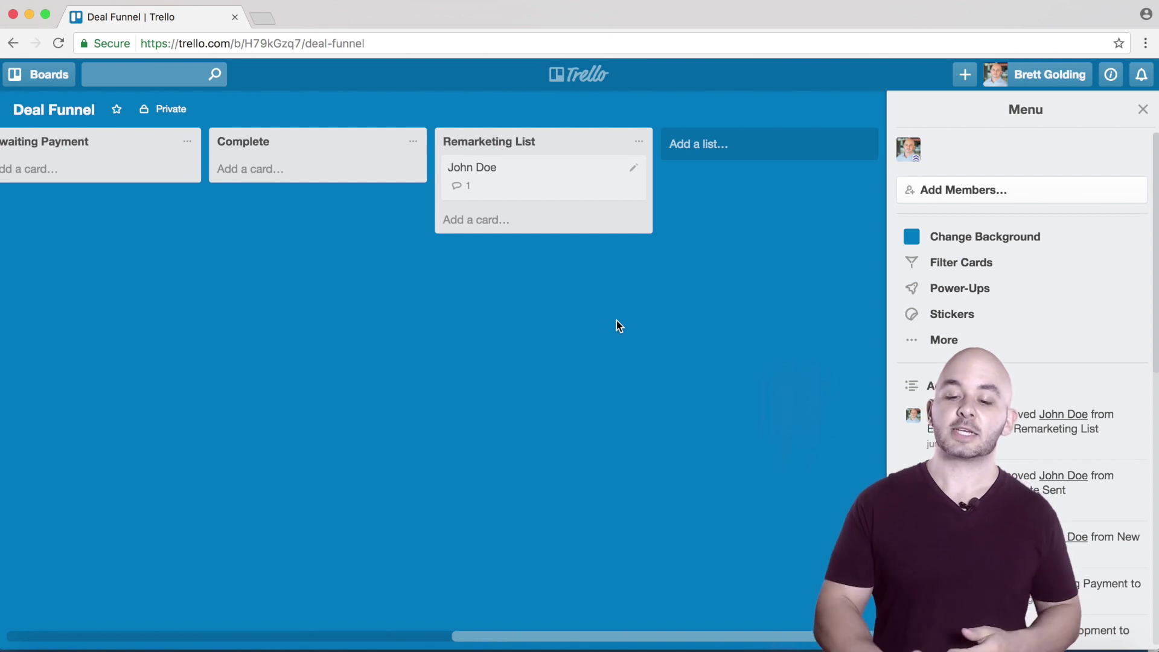
left_click(634, 169)
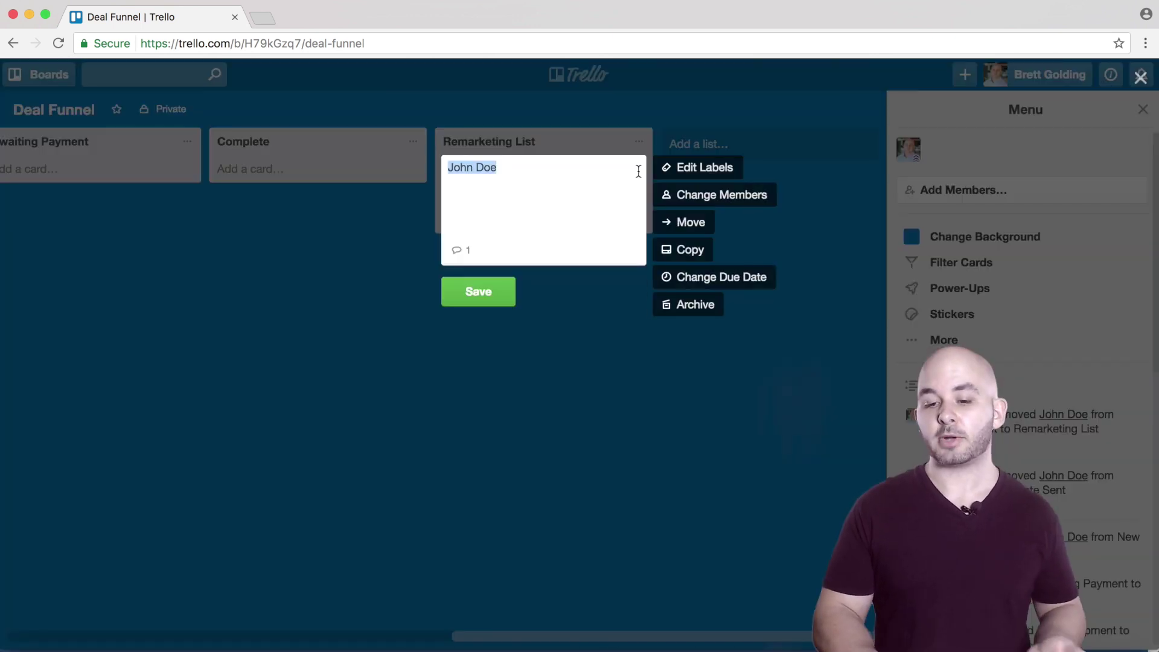
left_click(582, 297)
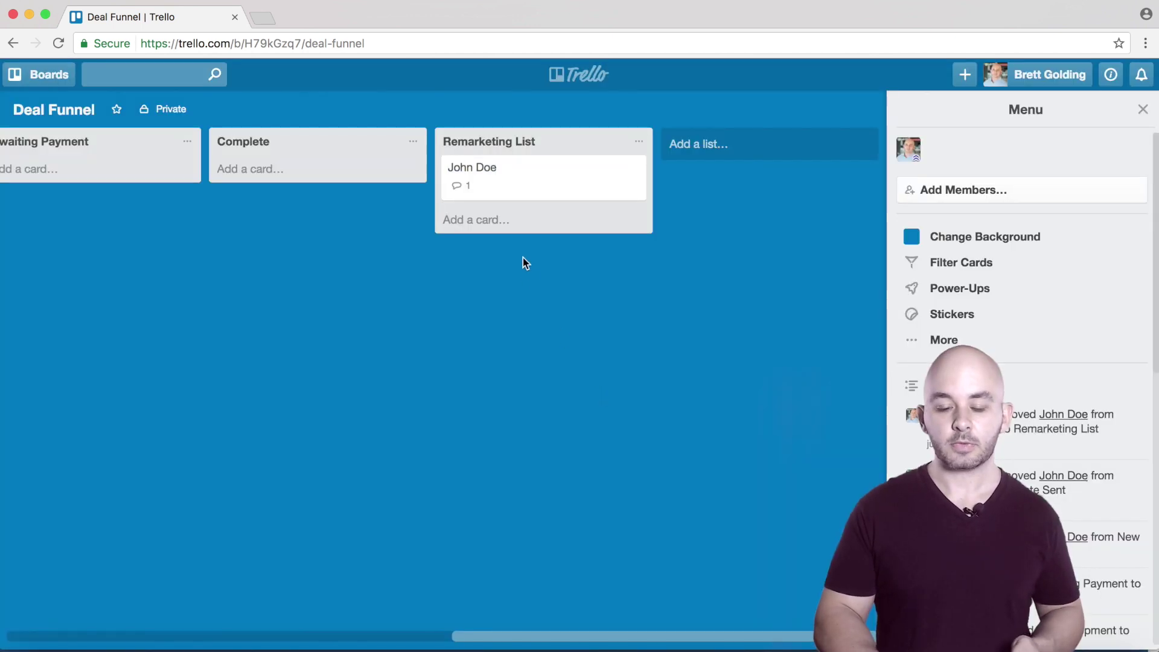
left_click(532, 200)
left_click(802, 287)
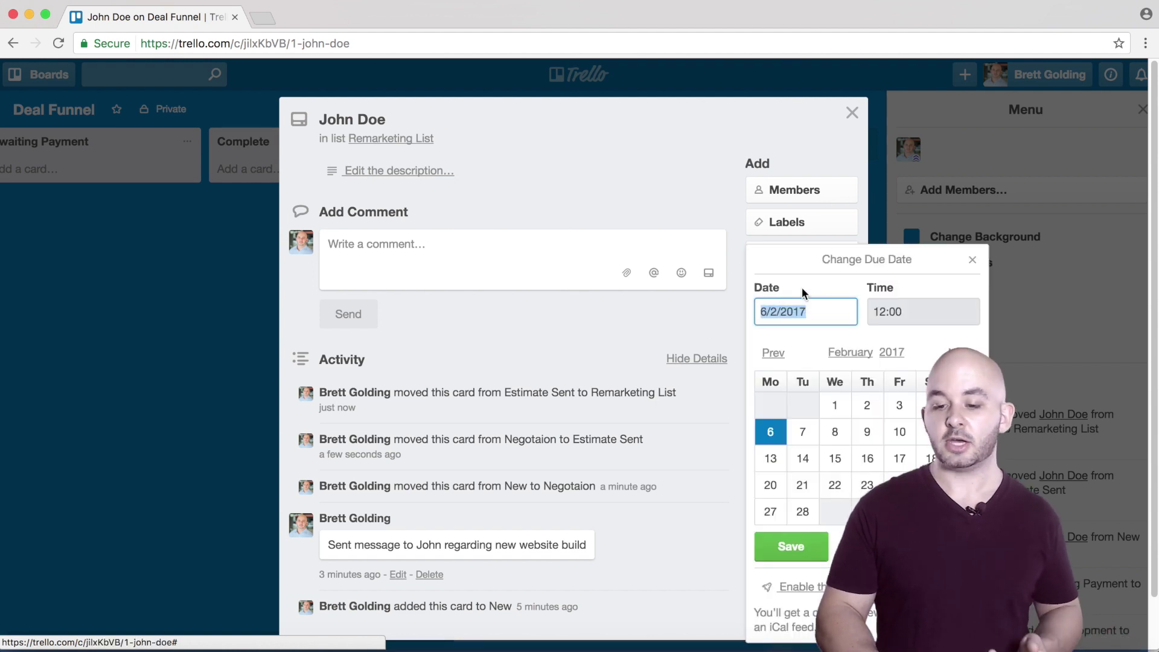
left_click(961, 352)
left_click(961, 352)
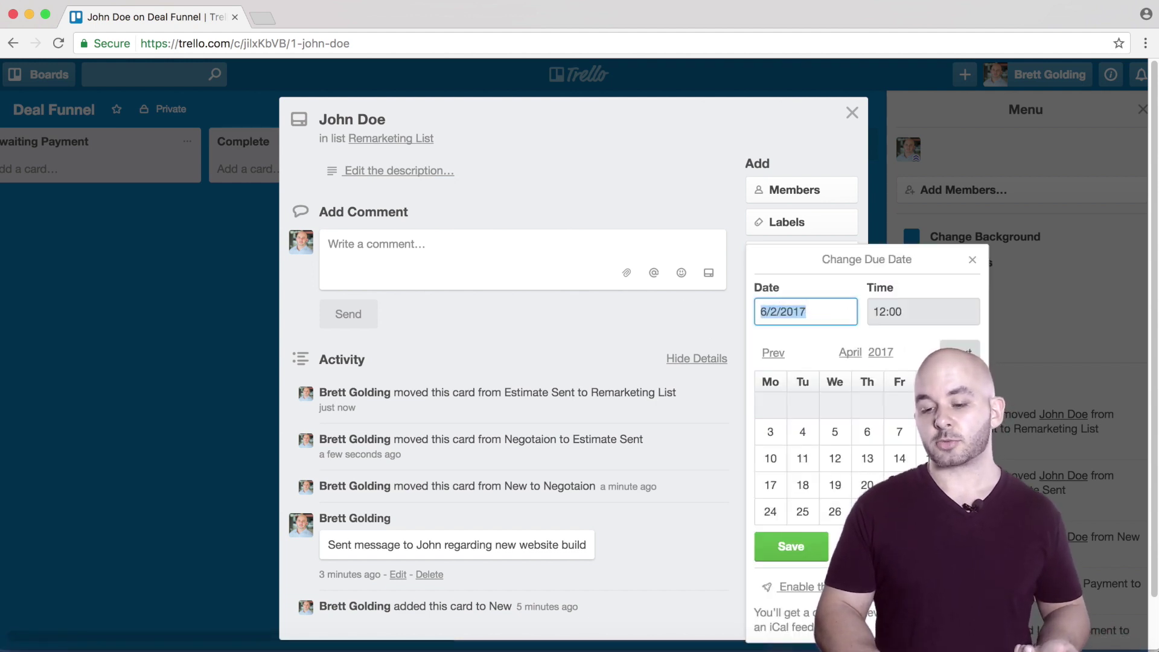
left_click(960, 352)
left_click(961, 353)
left_click(961, 353)
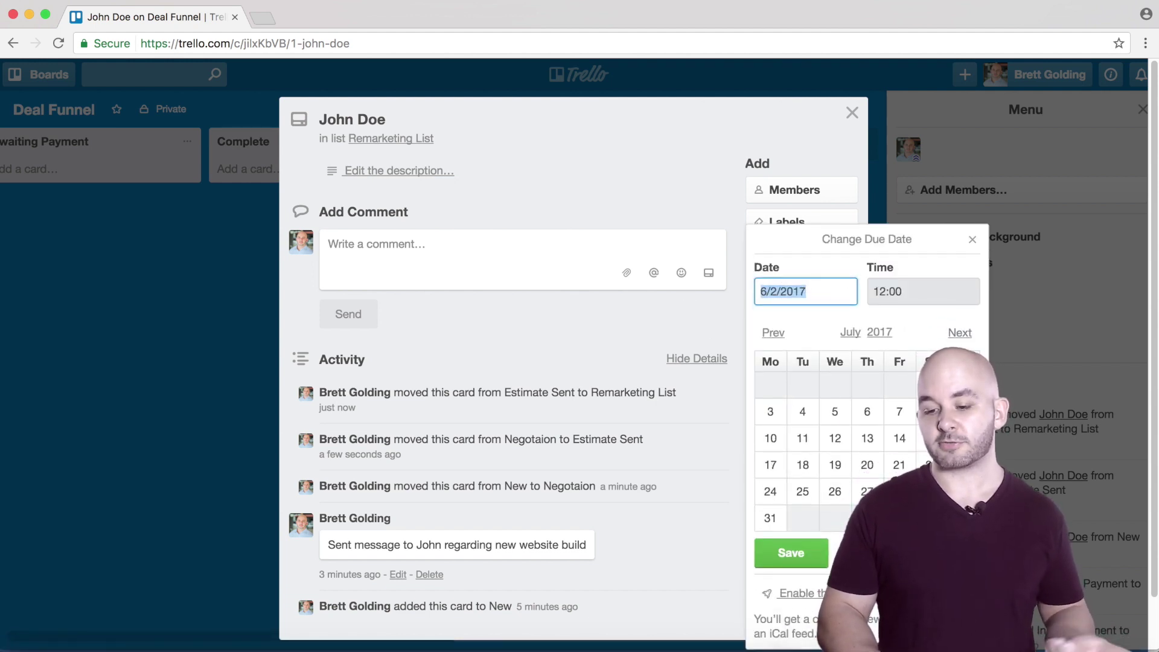
left_click(922, 389)
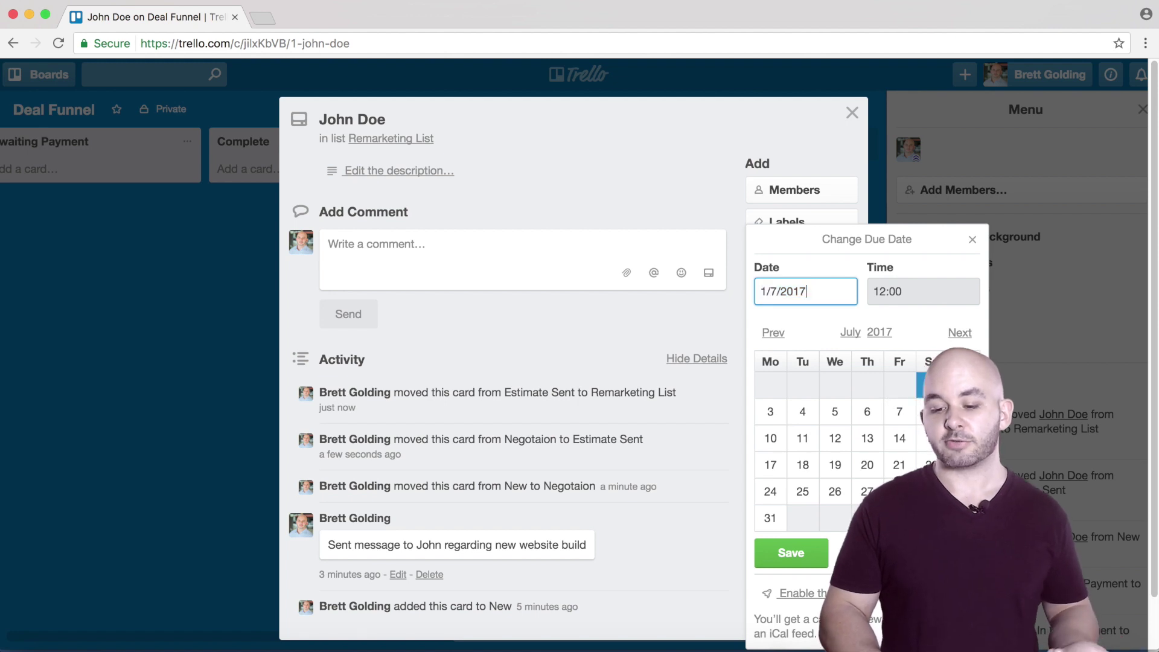
left_click(791, 553)
left_click(200, 403)
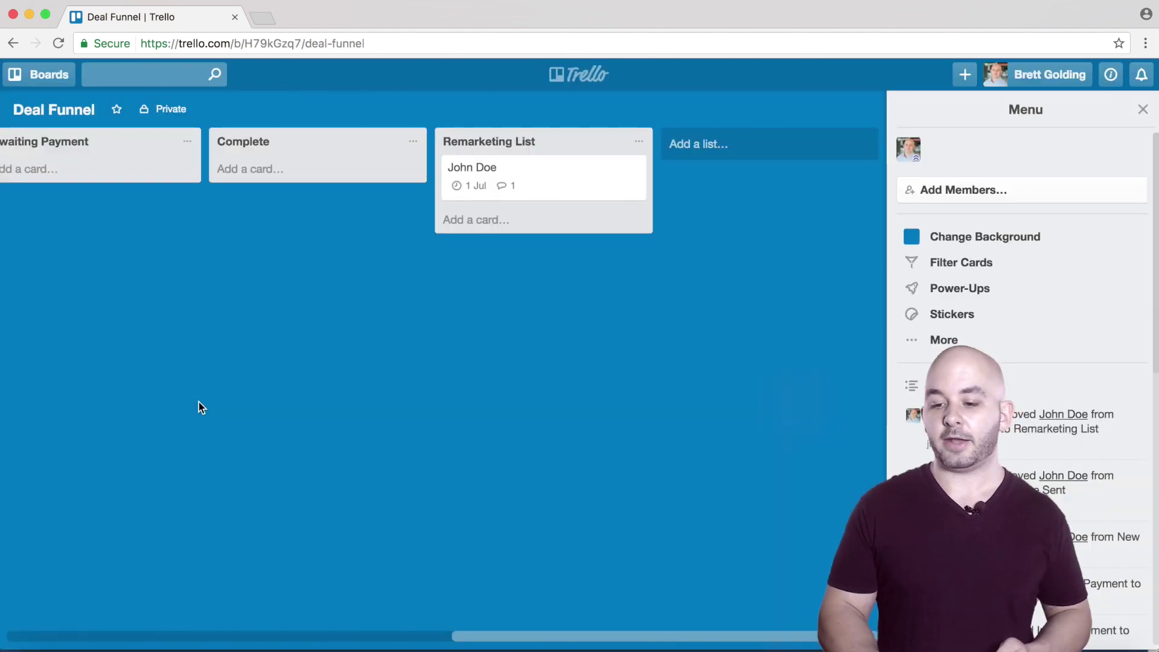
- Enable the Calendar power-up for the board
left_click(955, 287)
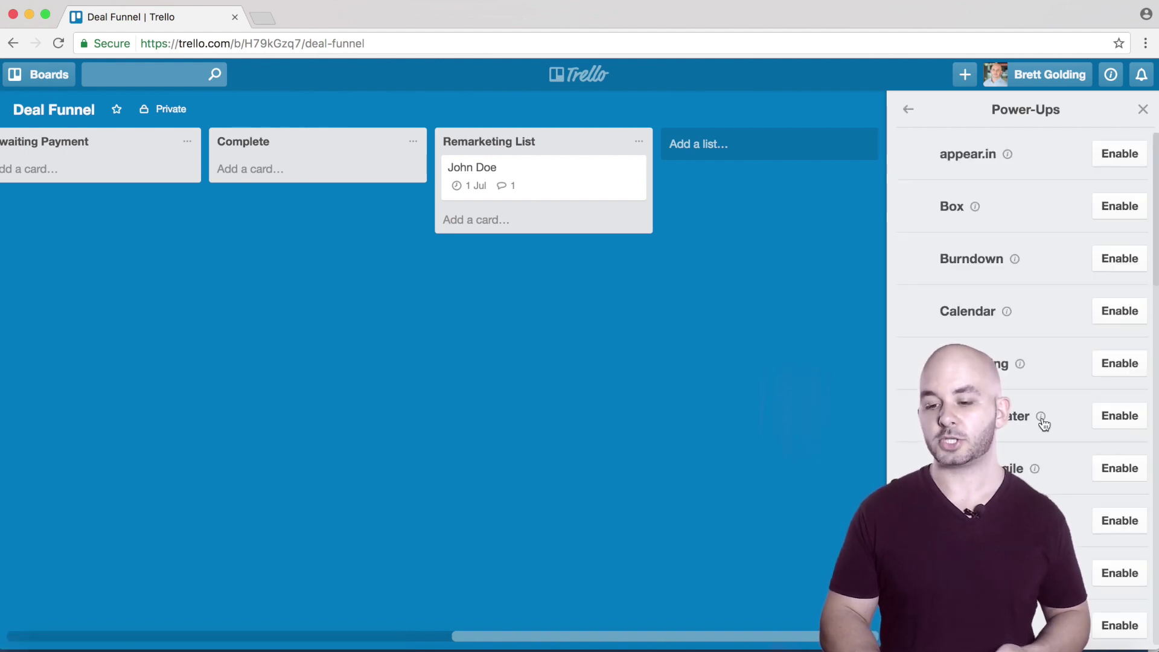
left_click(1118, 310)
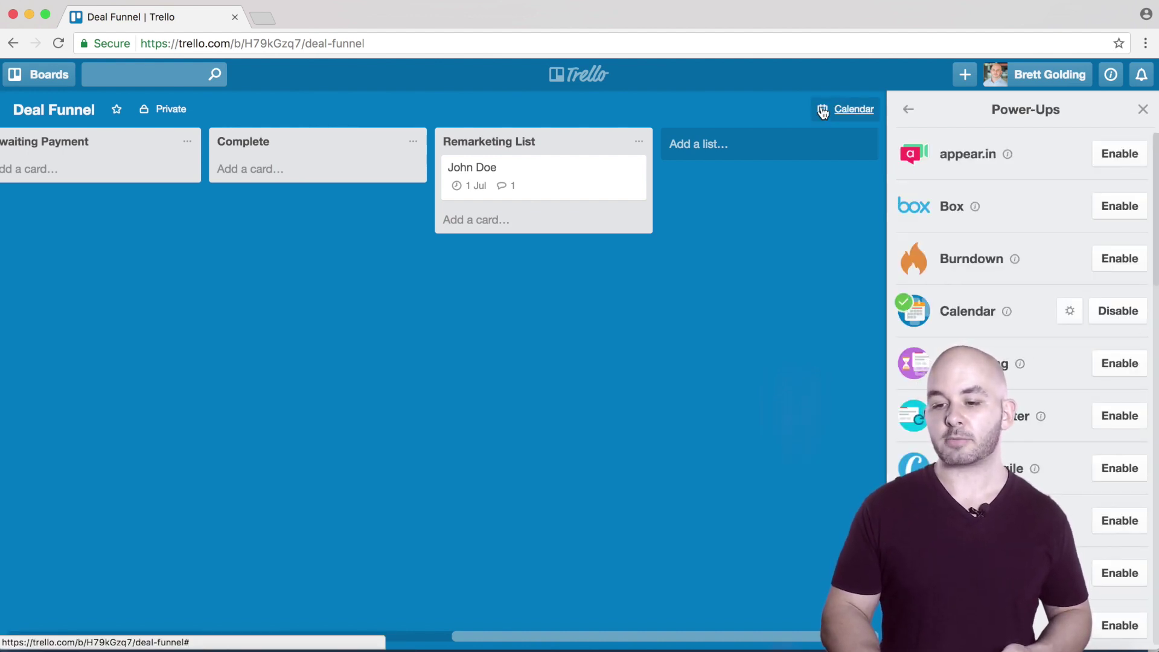
left_click(1142, 109)
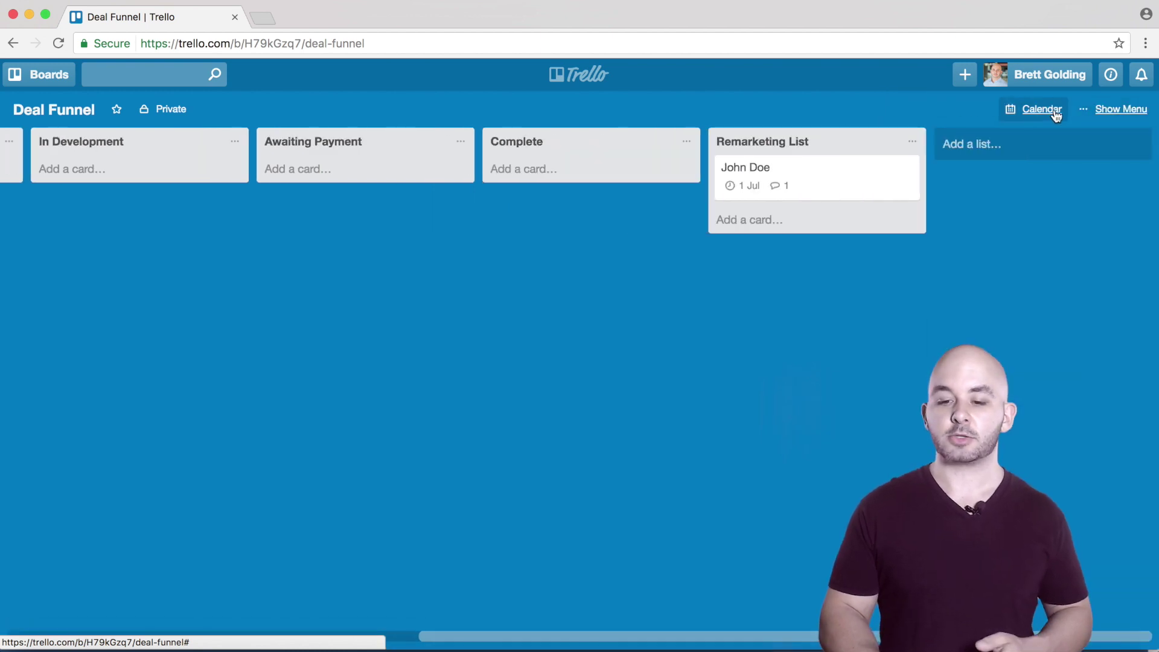
- Show the board as a calendar at July 2017 with the card on 1 Jul
left_click(1055, 113)
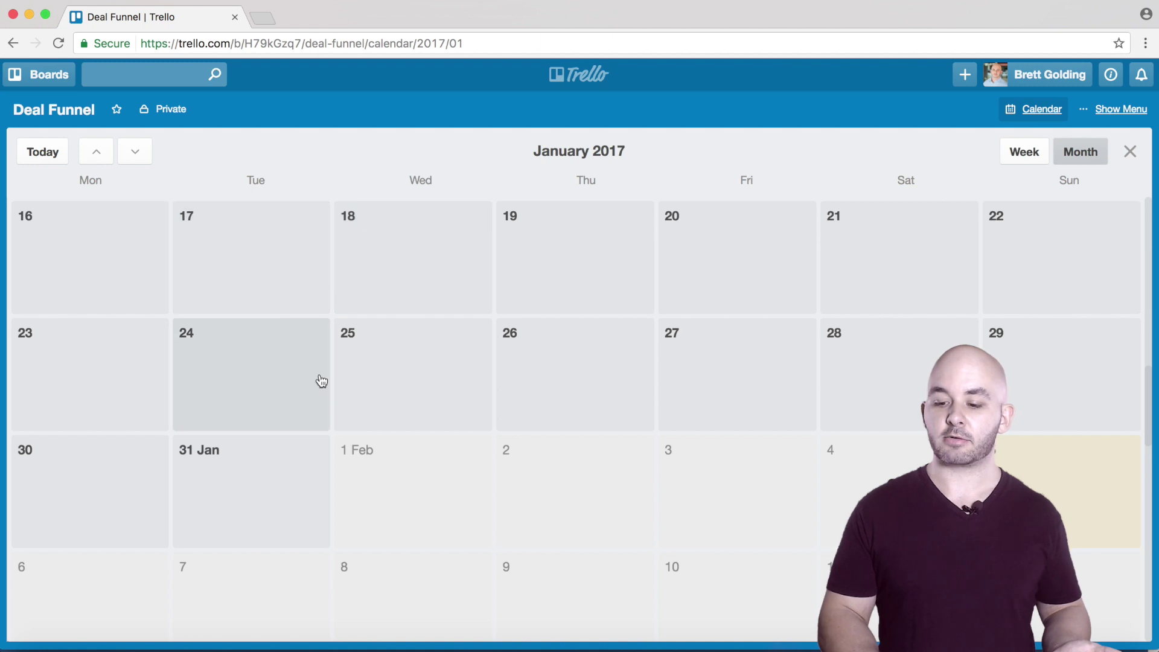
scroll(321, 379, "down", 20)
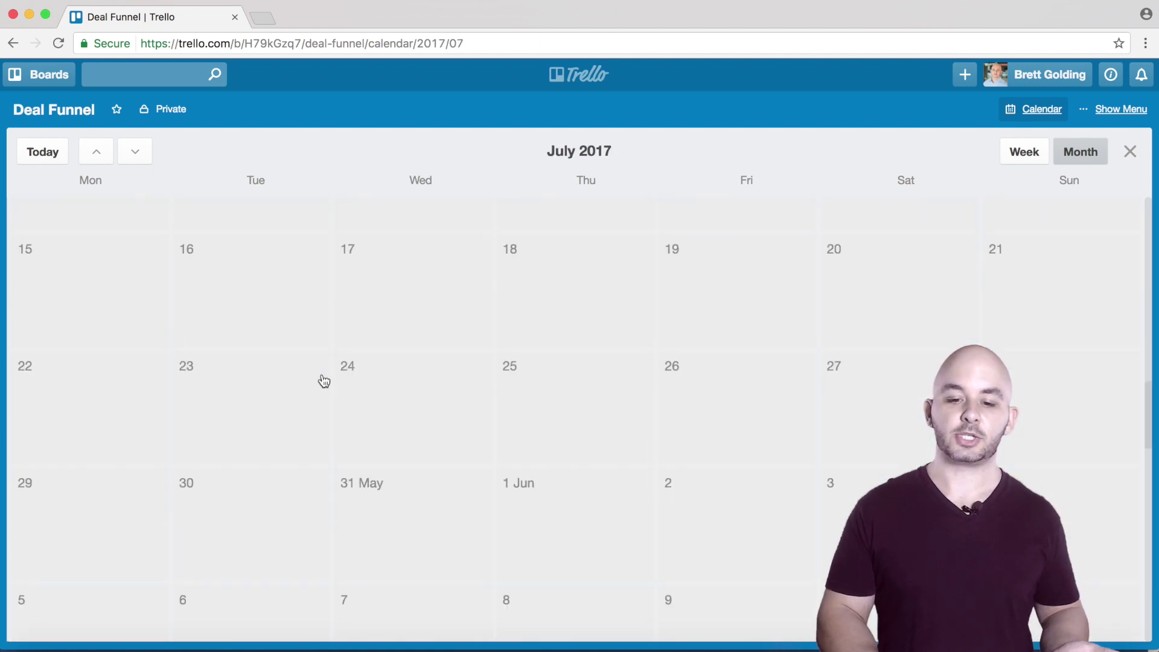
scroll(322, 374, "up", 10)
scroll(321, 375, "down", 2)
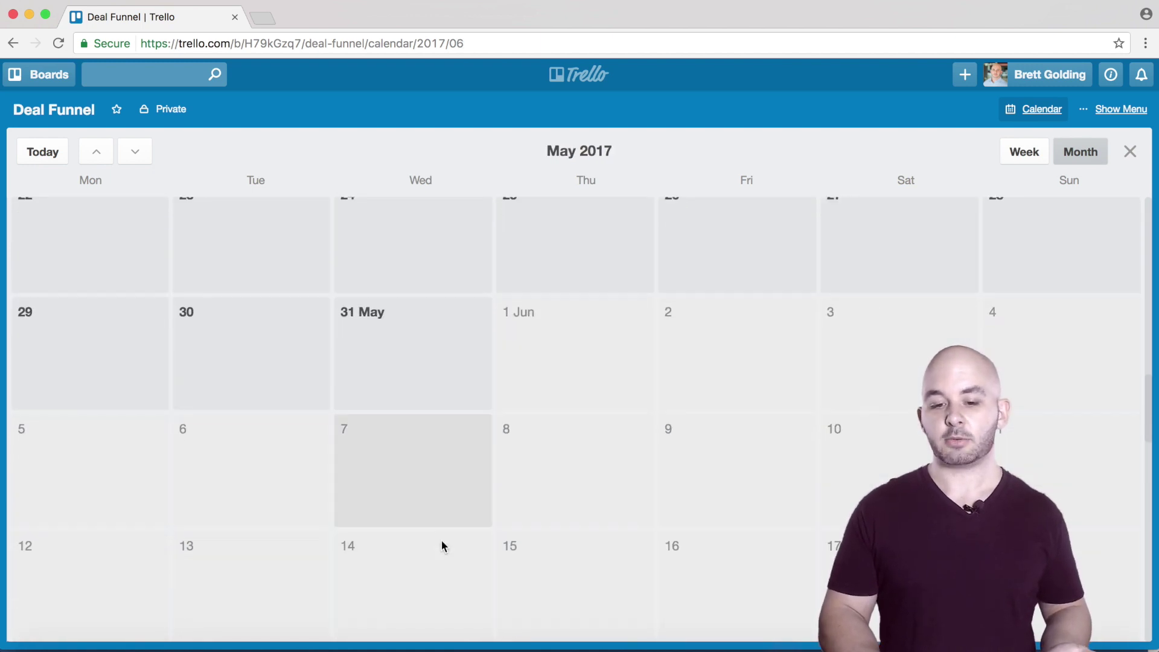
scroll(441, 543, "down", 10)
scroll(447, 531, "up", 5)
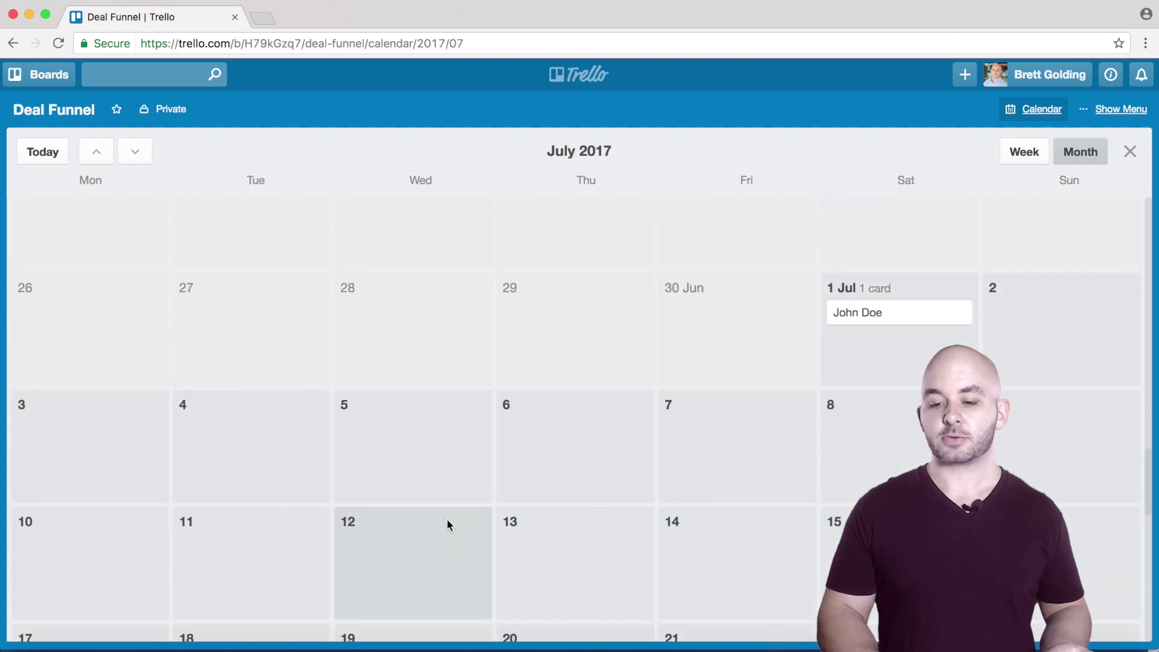
scroll(446, 523, "down", 2)
scroll(447, 522, "up", 1)
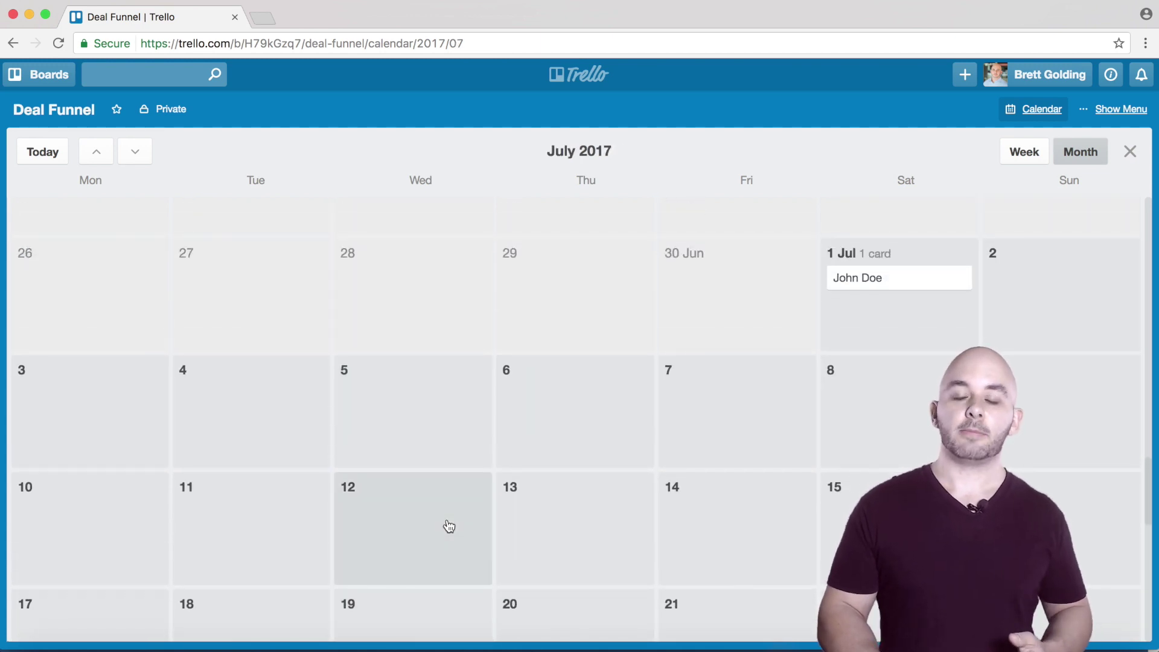
- Comment 'Project delayed due to lack of funding' on the 1 Jul card, then close it
left_click(913, 277)
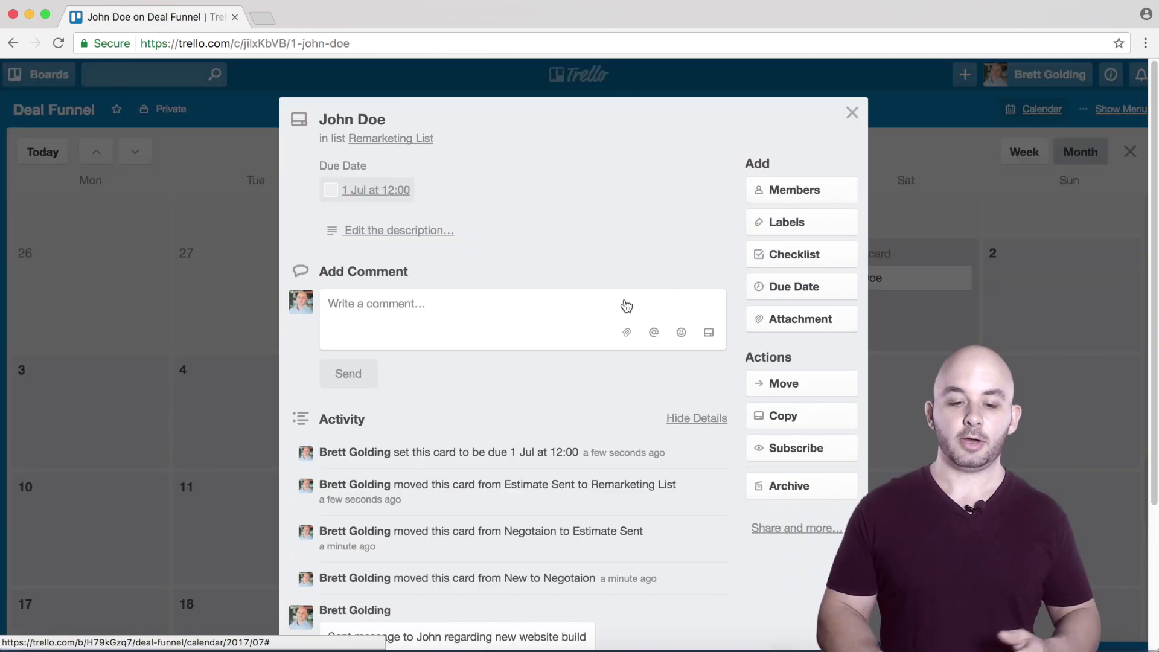
type("P")
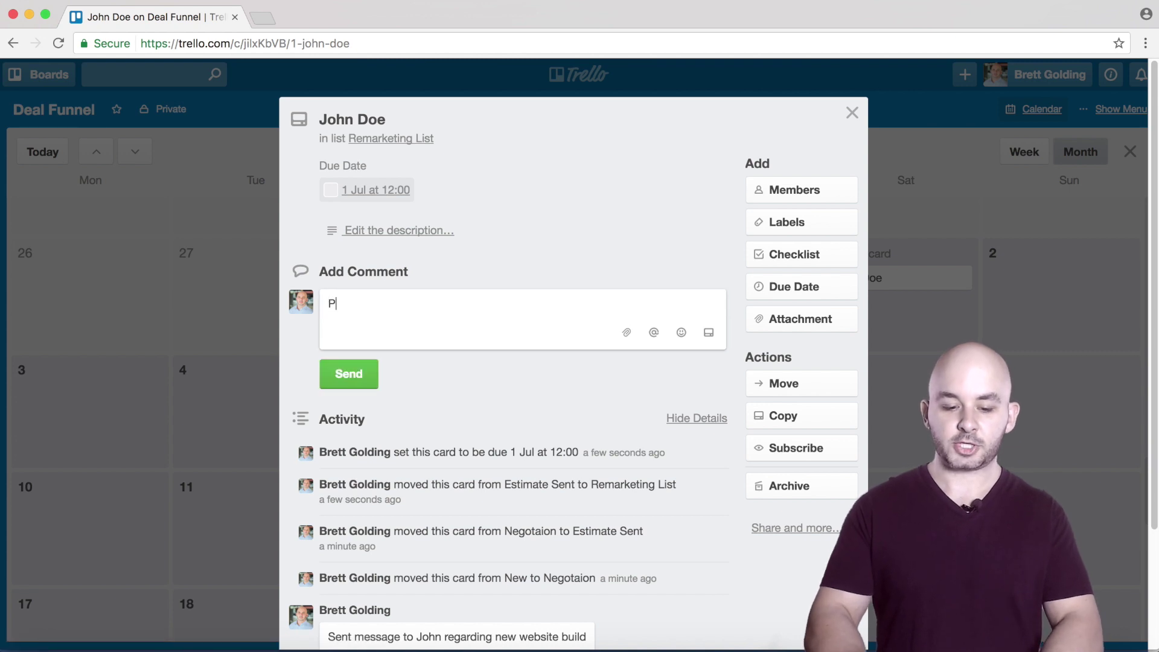
type("roject delaye")
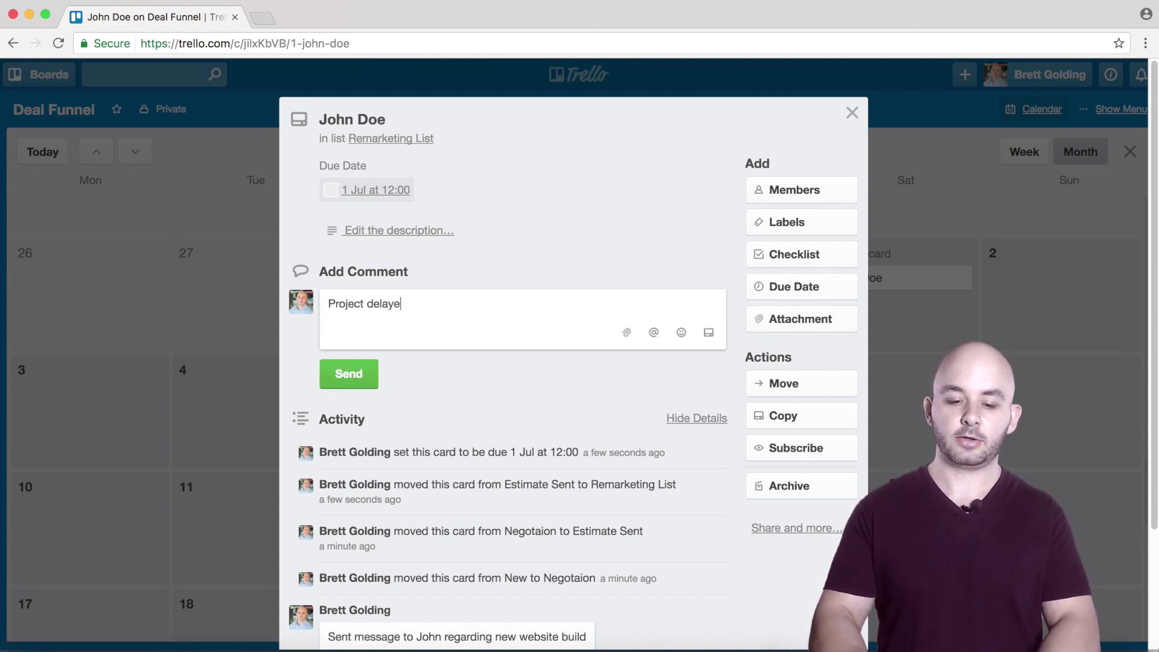
type("d due to lack of ")
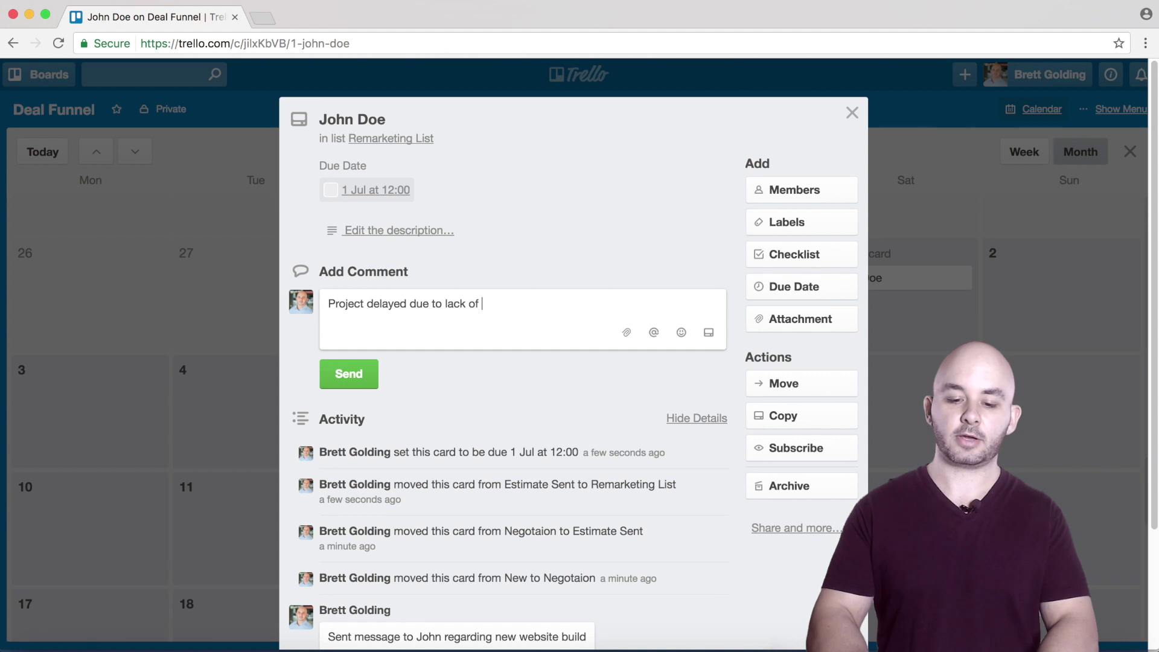
type("funding")
left_click(362, 375)
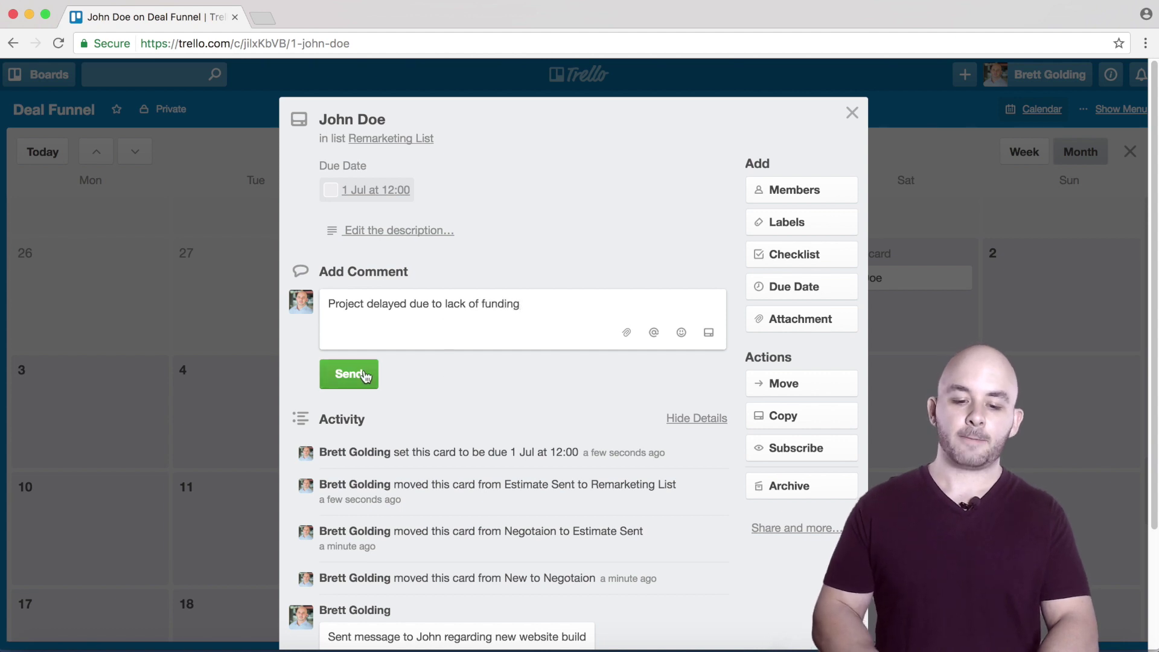
left_click(199, 389)
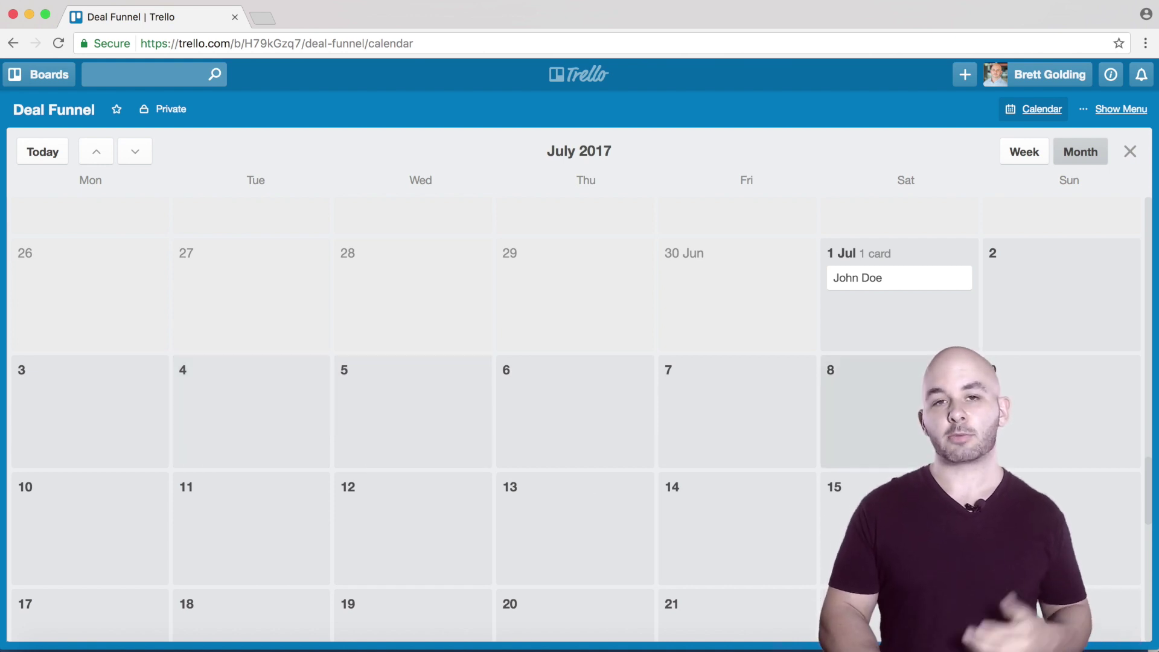
left_click(1128, 151)
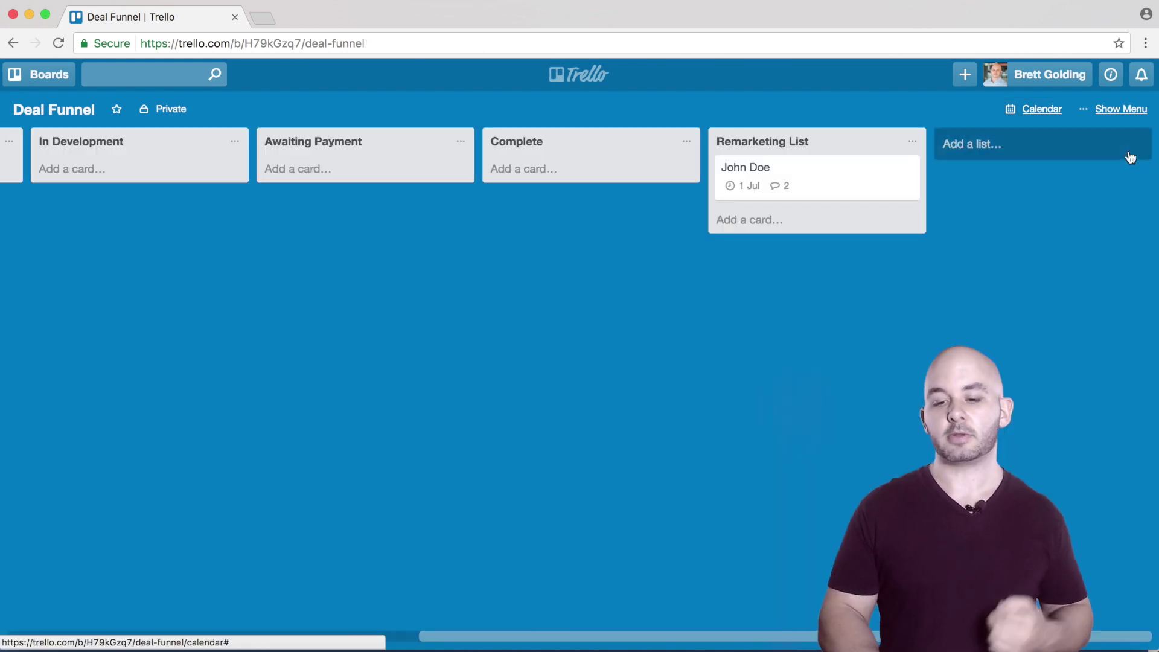
scroll(300, 465, "left", 8)
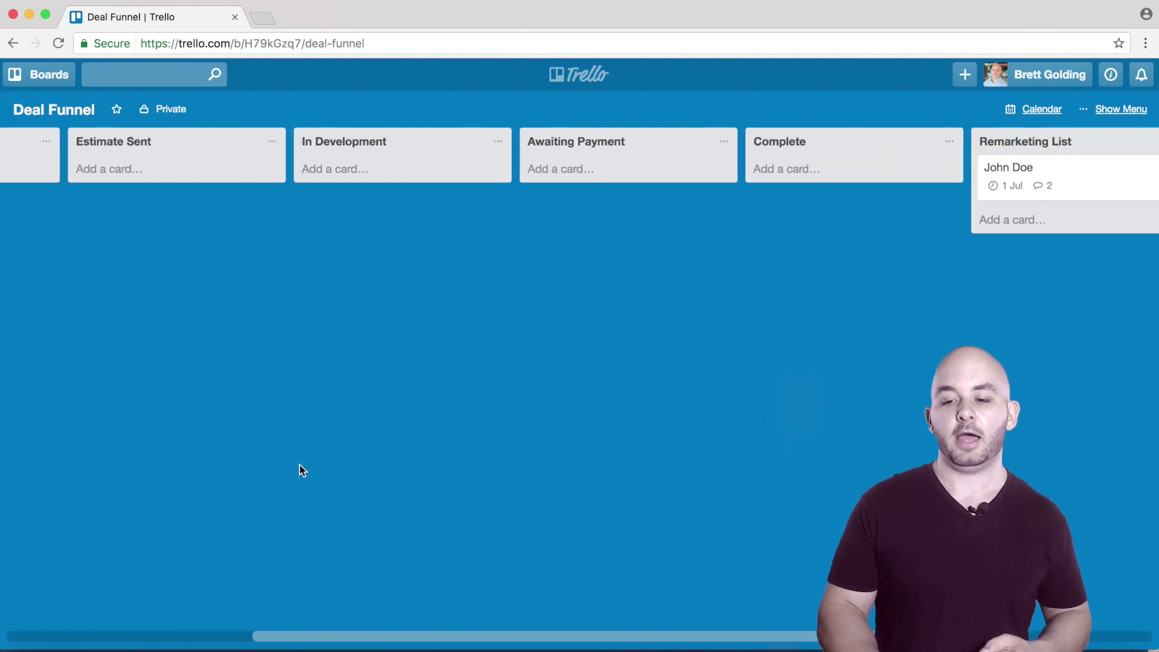
scroll(300, 465, "left", 1)
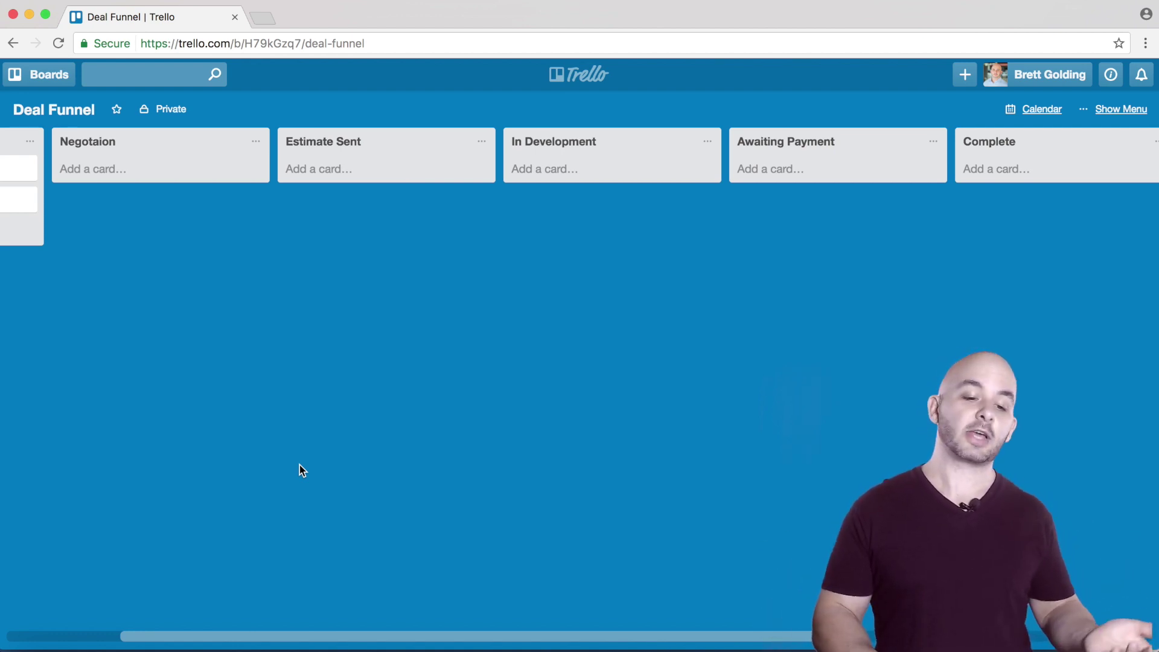
scroll(299, 464, "left", 3)
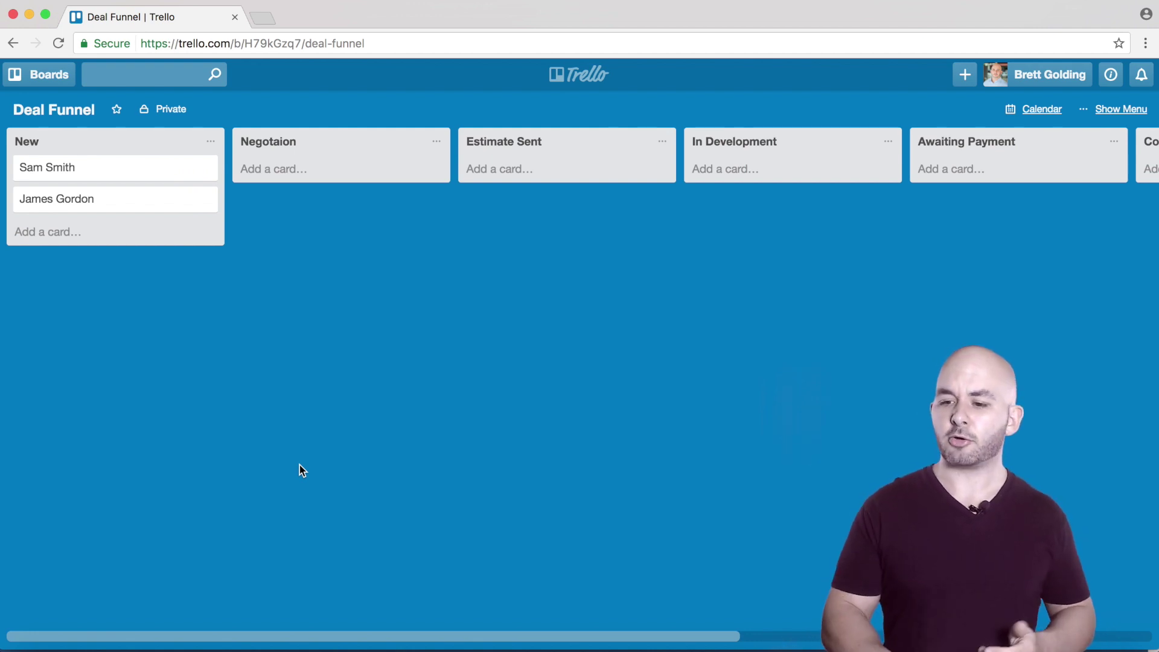
left_click(1126, 109)
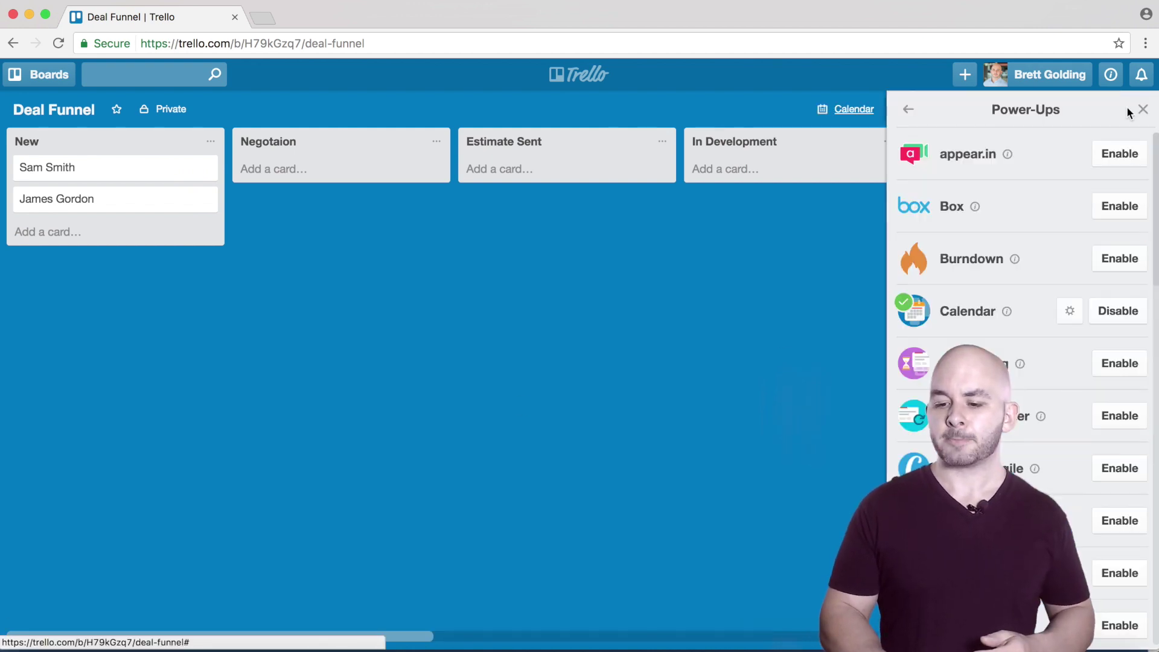
scroll(1053, 419, "down", 3)
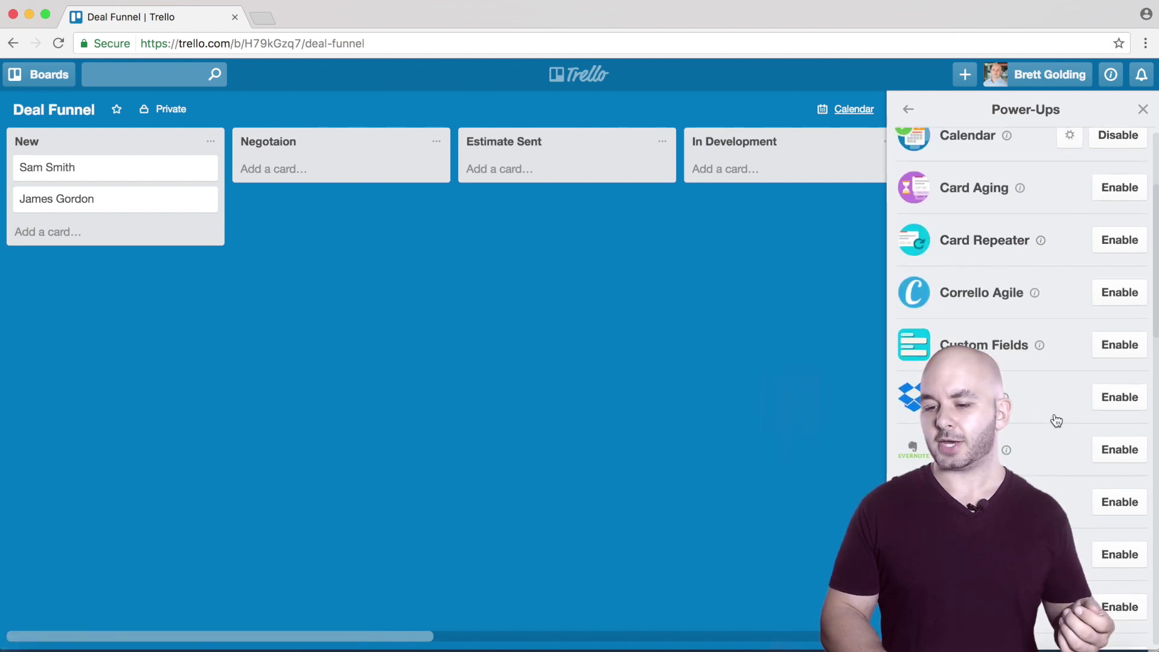
scroll(1057, 421, "up", 1)
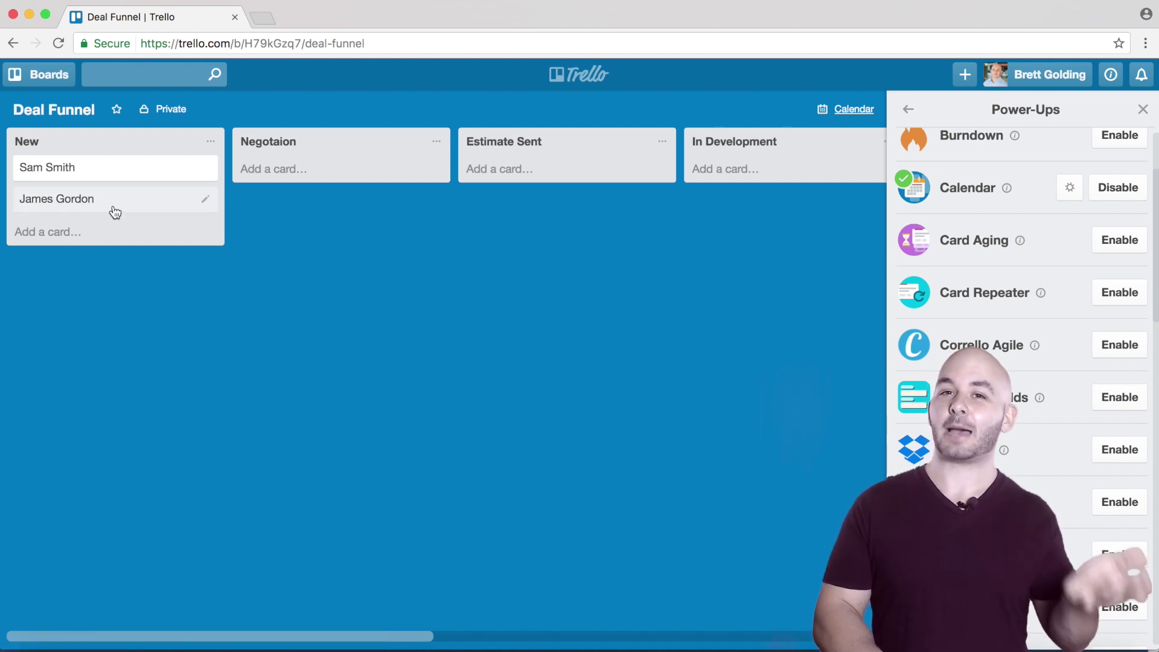
left_click(1143, 109)
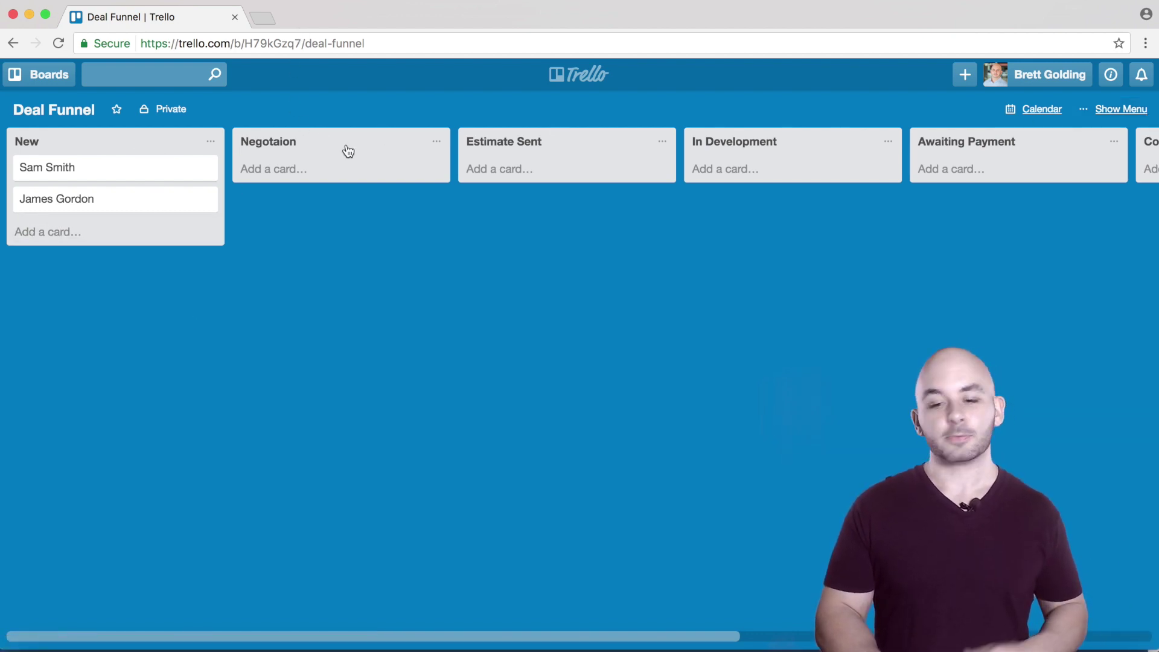
scroll(530, 261, "right", 3)
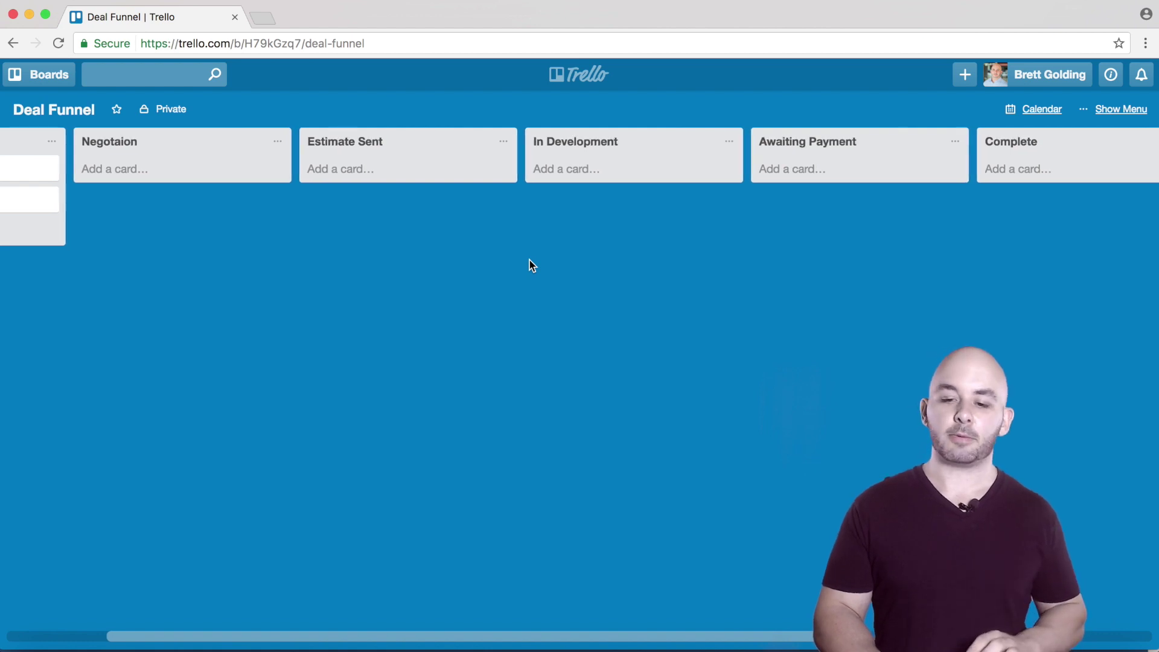
scroll(530, 265, "right", 4)
scroll(530, 266, "left", 5)
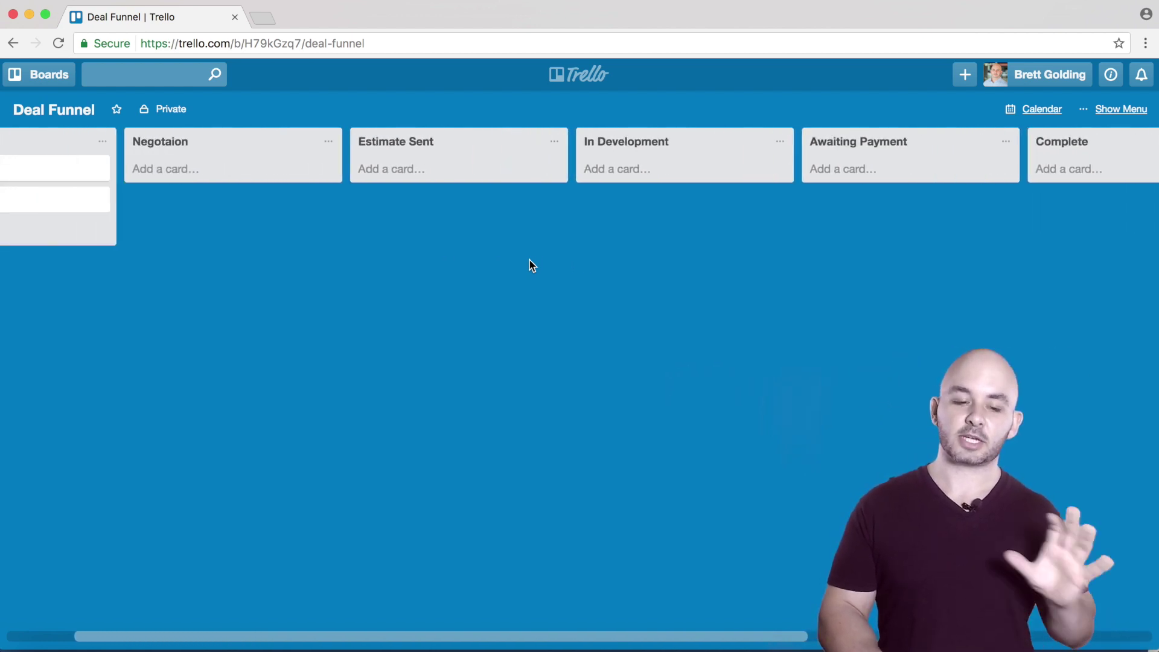
scroll(531, 266, "left", 2)
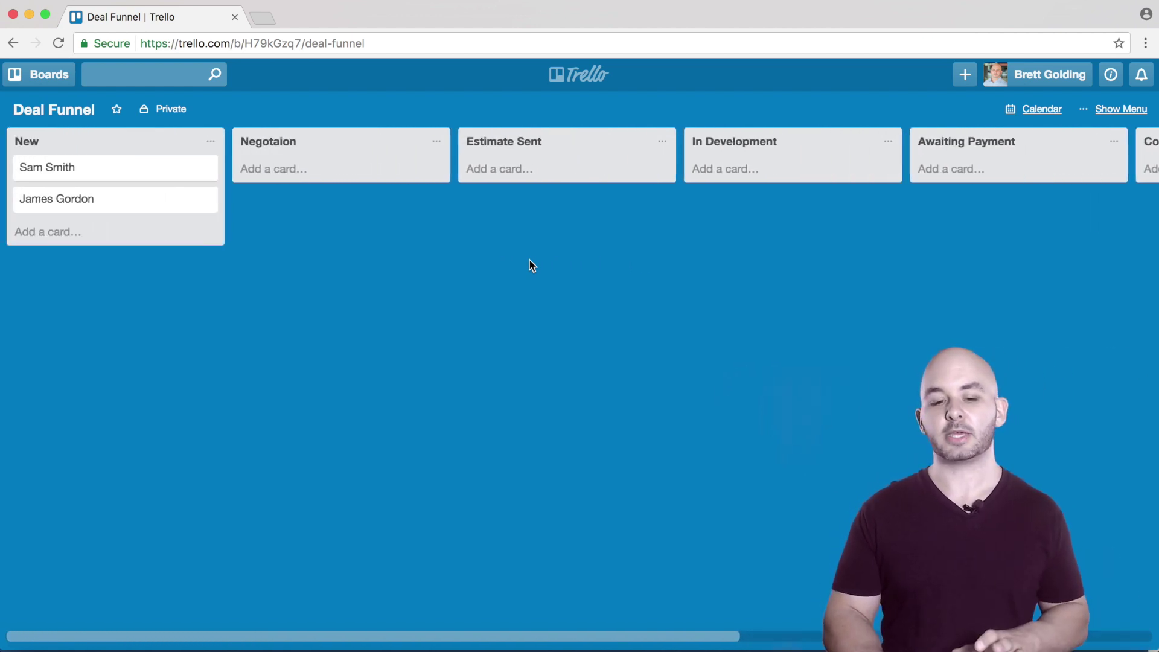